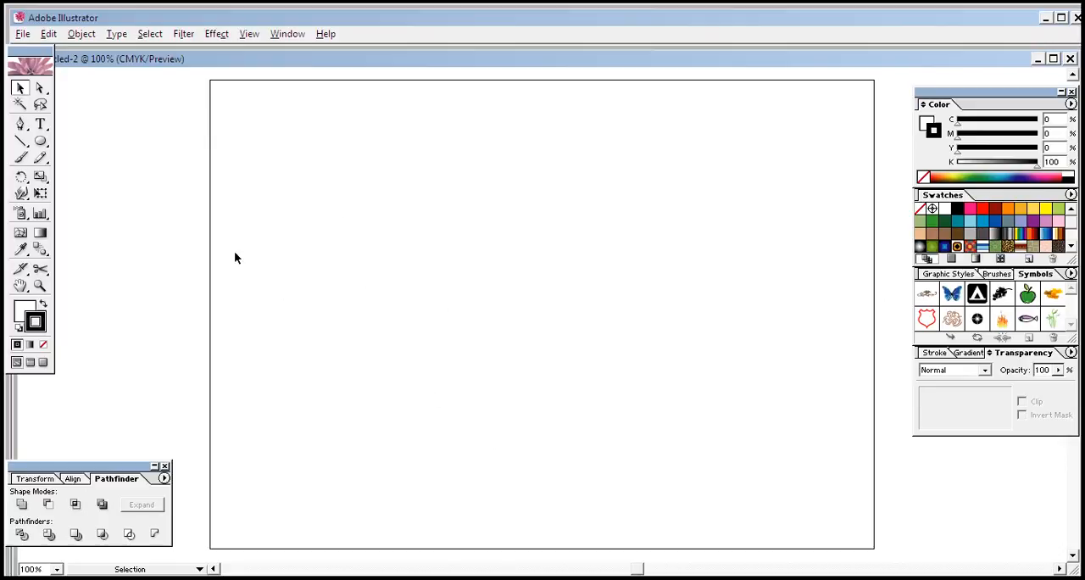
# Step: Draw a small horizontal rectangle with the Rectangle tool in the upper-middle area of the artboard
pyautogui.moveTo(42, 145); pyautogui.dragTo(75, 142)
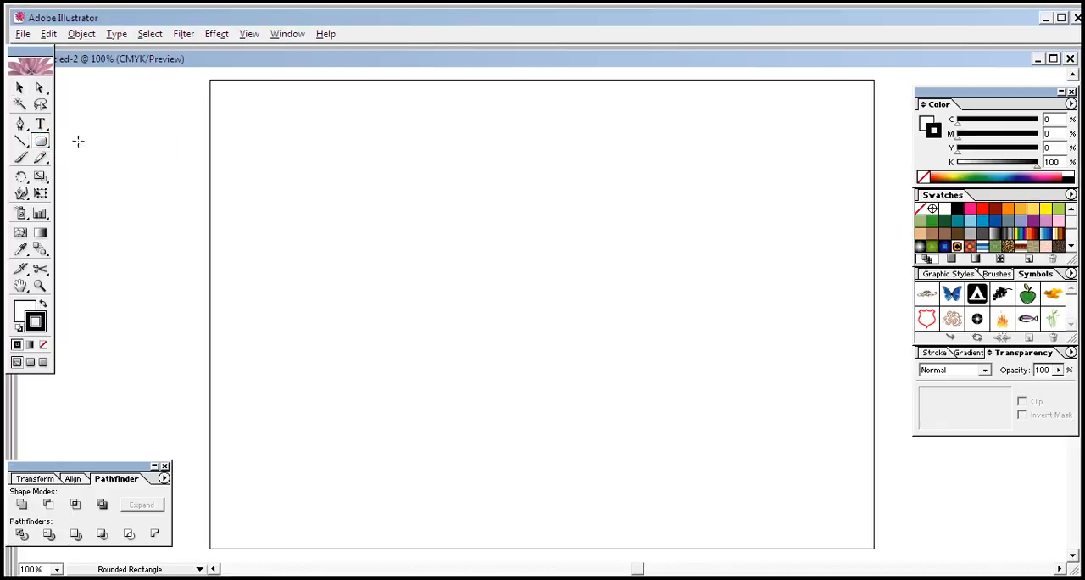
pyautogui.click(61, 141)
pyautogui.click(627, 297)
pyautogui.moveTo(40, 141); pyautogui.dragTo(61, 144)
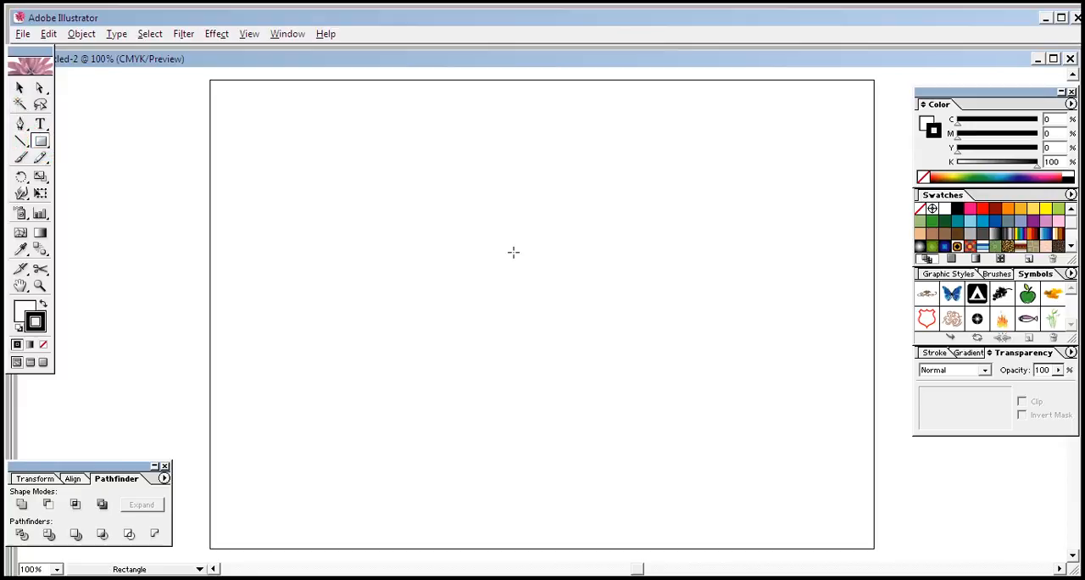
pyautogui.moveTo(294, 242); pyautogui.dragTo(421, 281)
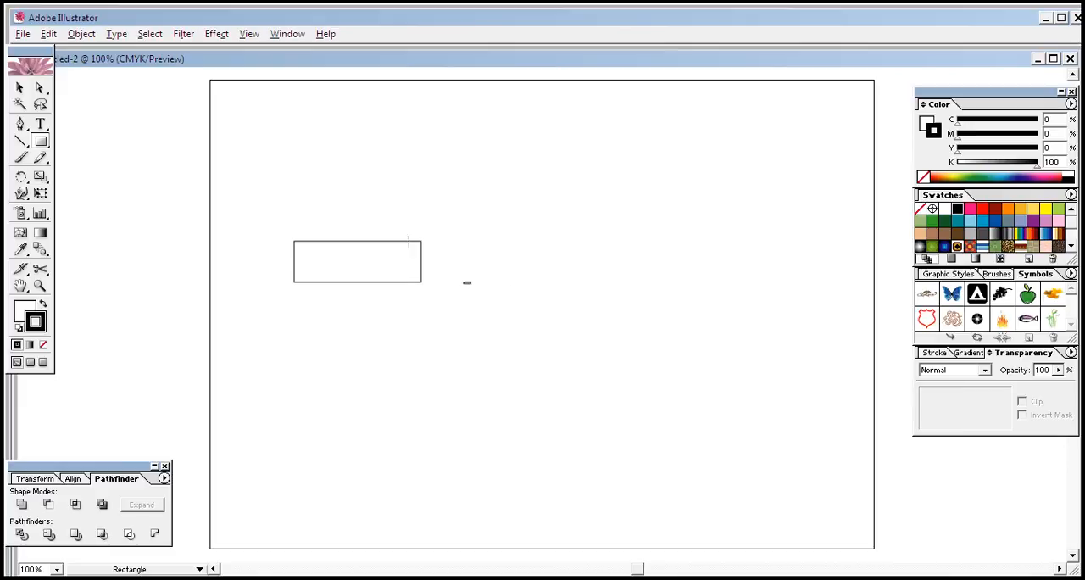
# Step: Delete the tiny stray shape beside the rectangle, and stretch the rectangle rightward into a long bar
pyautogui.click(19, 87)
pyautogui.click(466, 283)
pyautogui.press('Delete')
pyautogui.click(419, 265)
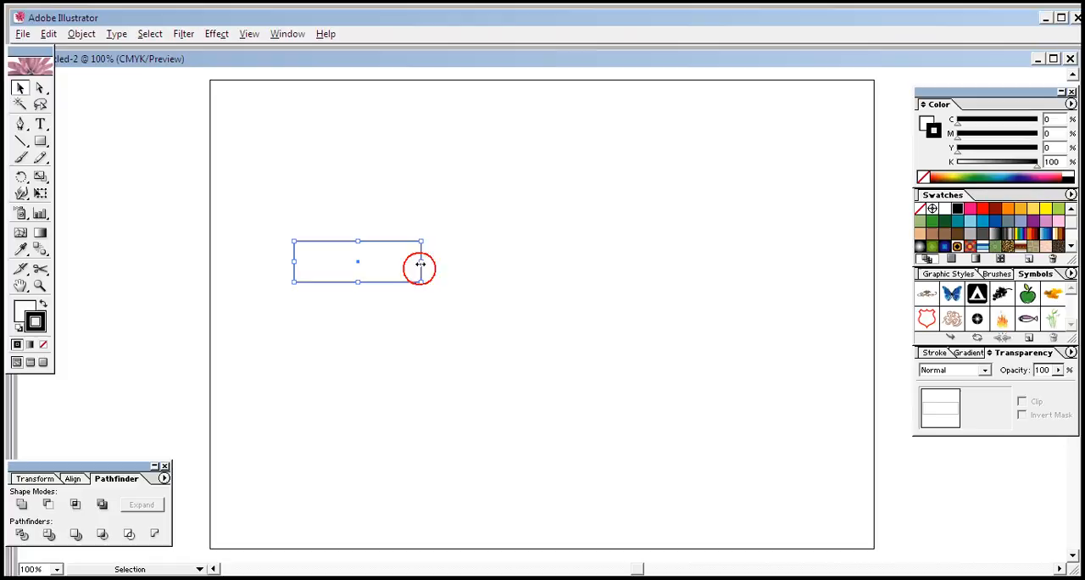
pyautogui.moveTo(420, 262); pyautogui.dragTo(614, 281)
pyautogui.click(594, 327)
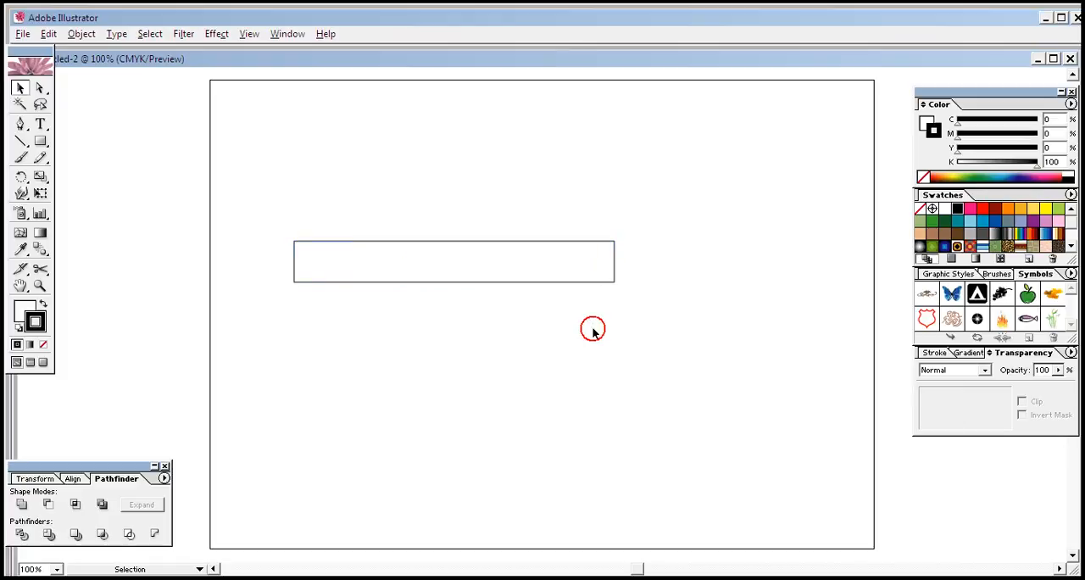
# Step: Give the long rectangle a black fill and no stroke
pyautogui.click(42, 305)
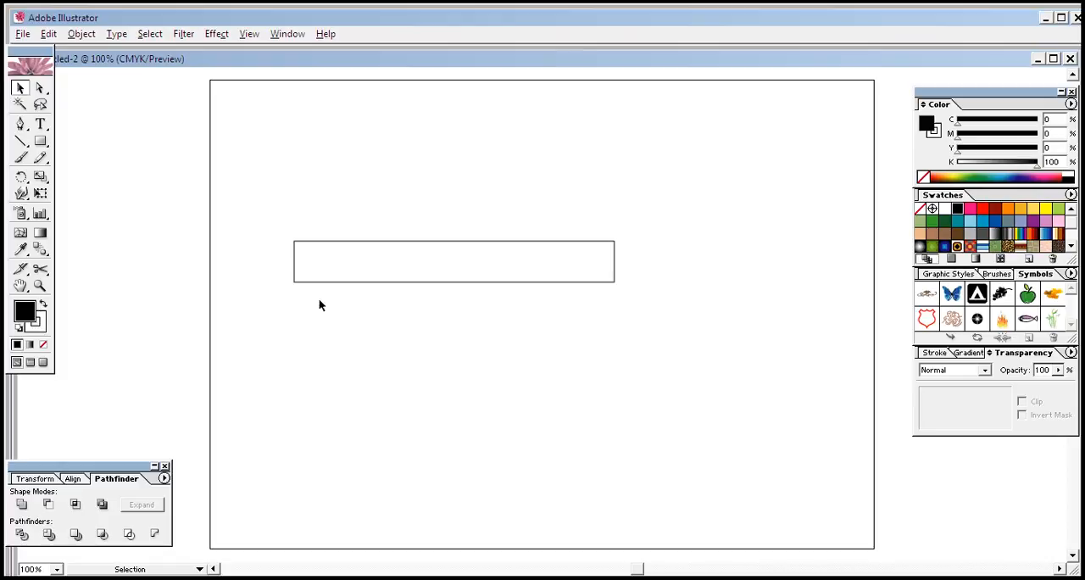
pyautogui.click(335, 281)
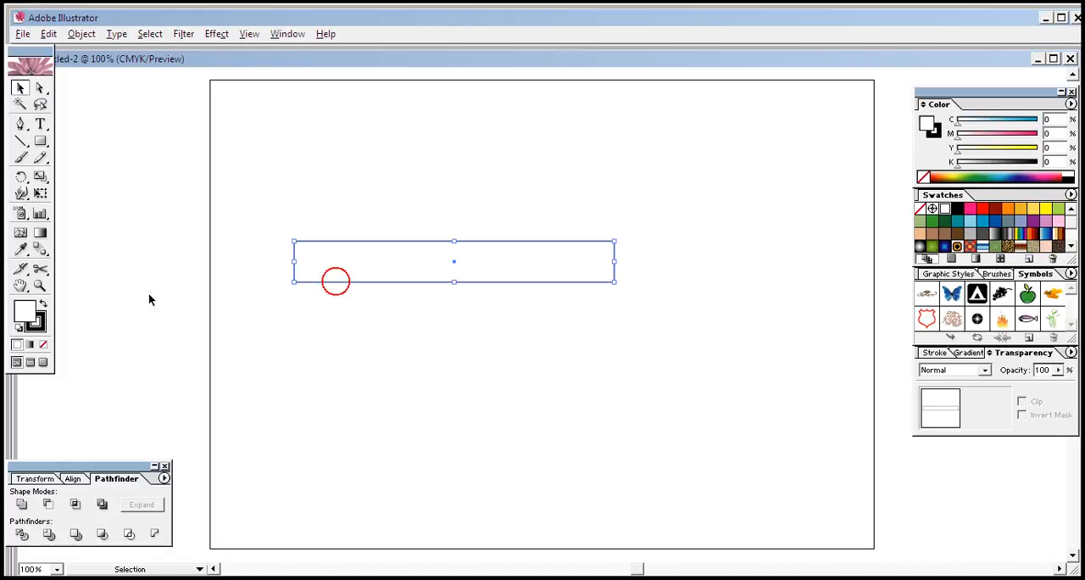
pyautogui.click(42, 305)
pyautogui.click(41, 344)
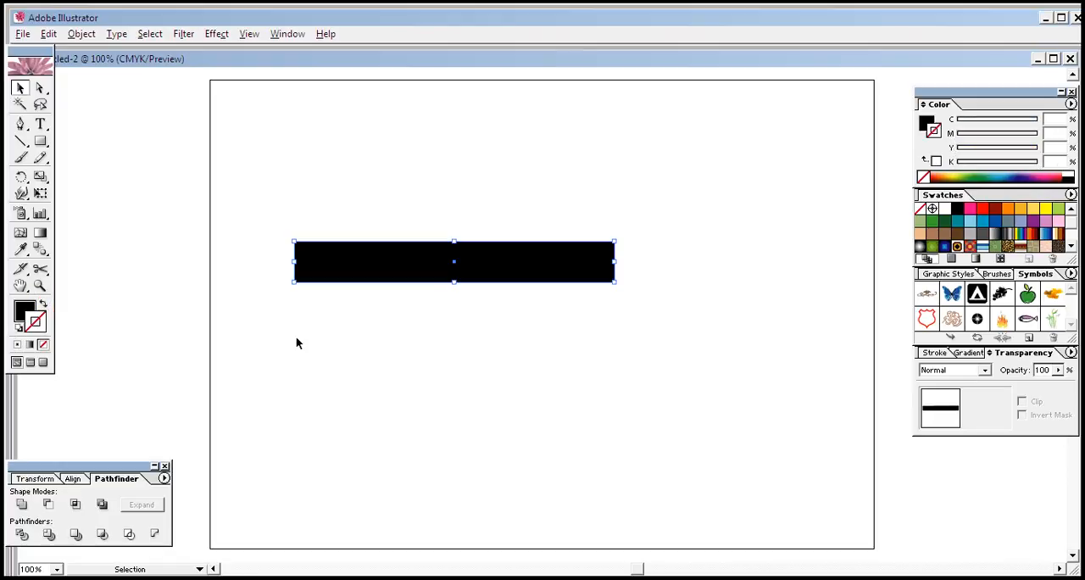
pyautogui.click(388, 319)
pyautogui.click(618, 365)
pyautogui.click(464, 269)
pyautogui.click(704, 281)
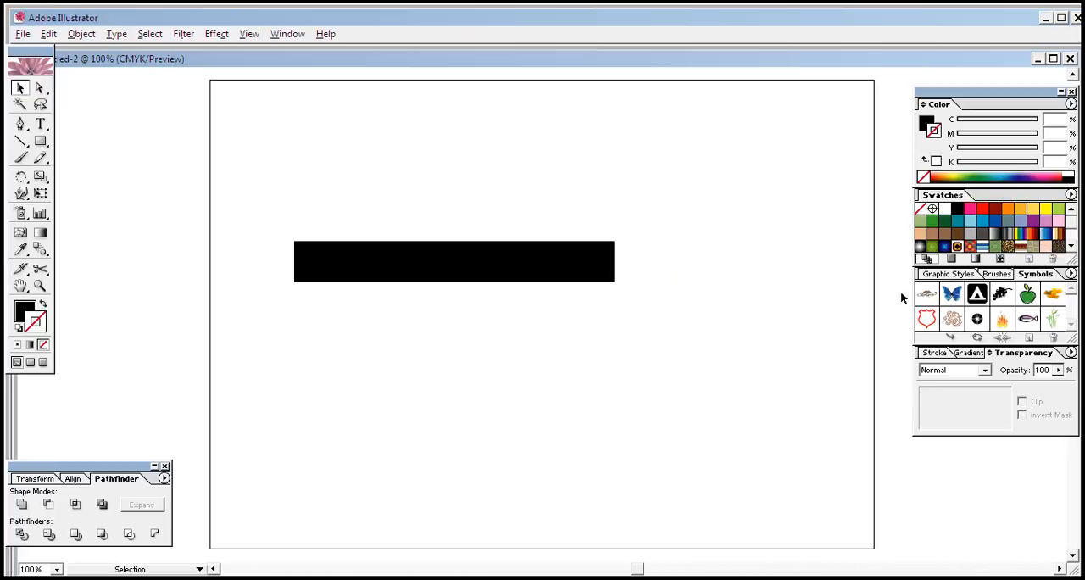
# Step: Nudge only the bar's upper-right anchor point down to almost mid-height with Direct Selection
pyautogui.click(586, 266)
pyautogui.click(39, 87)
pyautogui.click(704, 421)
pyautogui.click(613, 245)
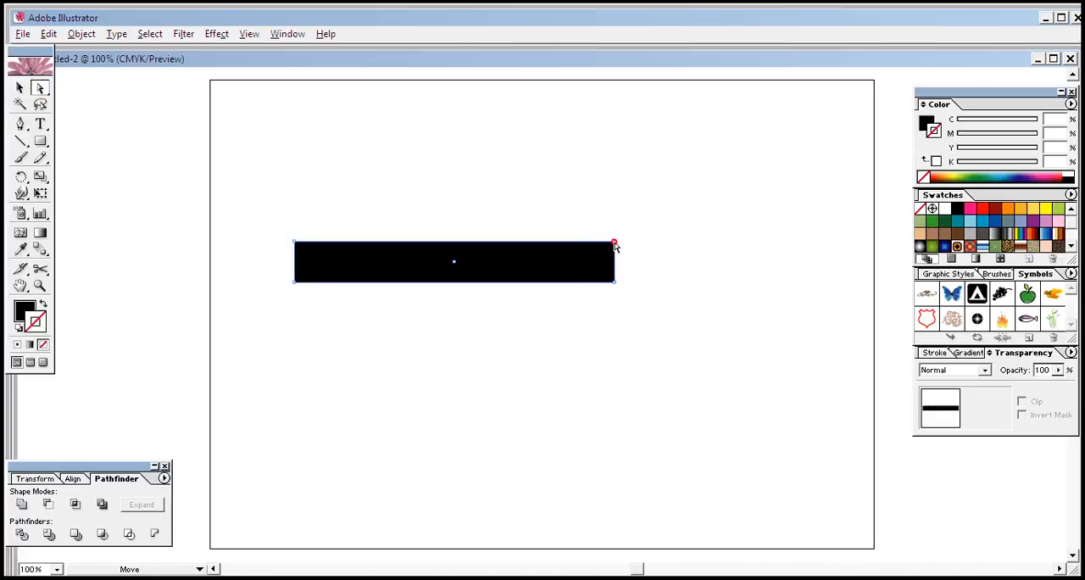
pyautogui.press('Down')
pyautogui.press('Down')
pyautogui.press('Down')
pyautogui.press('Down')
pyautogui.press('Down')
pyautogui.press('Down')
pyautogui.press('Down')
pyautogui.press('Down')
pyautogui.press('Down')
pyautogui.press('Down')
pyautogui.press('Down')
pyautogui.press('Down')
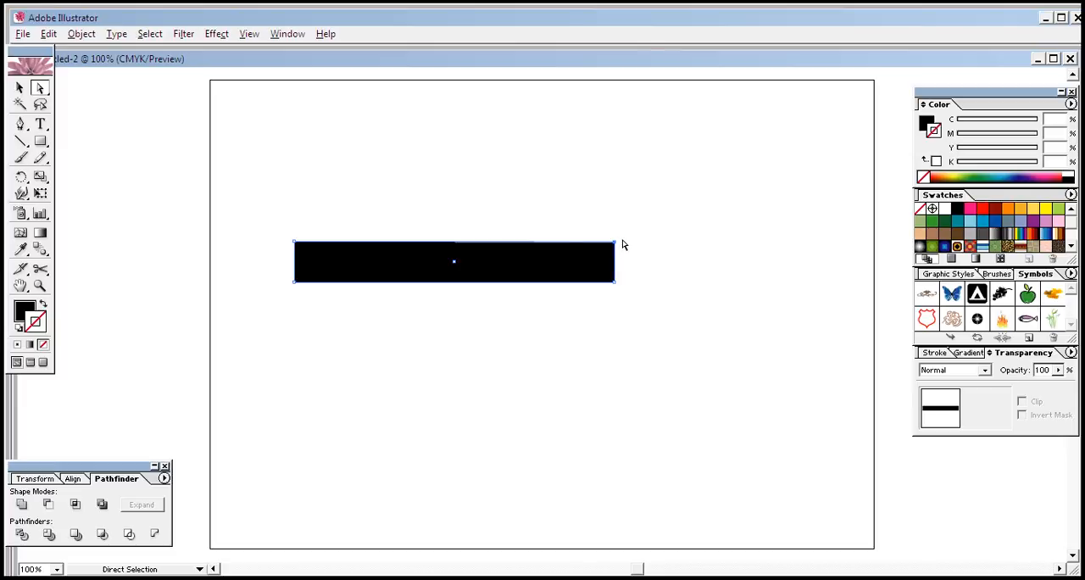
pyautogui.press('Down')
pyautogui.press('Down')
pyautogui.press('Down')
pyautogui.press('Down')
pyautogui.press('Down')
pyautogui.press('Down')
pyautogui.press('Down')
pyautogui.press('Down')
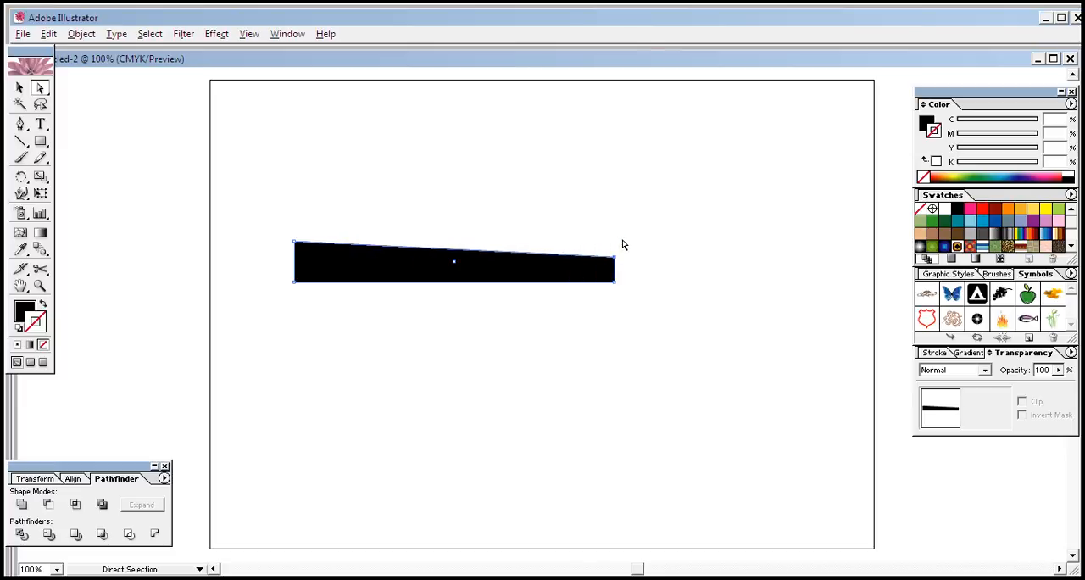
# Step: Nudge the bar's lower-right anchor point up to the upper one so the bar tapers toward its right end
pyautogui.click(631, 260)
pyautogui.click(616, 282)
pyautogui.press('Up')
pyautogui.press('Up')
pyautogui.press('Up')
pyautogui.press('Up')
pyautogui.press('Up')
pyautogui.press('Up')
pyautogui.press('Up')
pyautogui.press('Up')
pyautogui.press('Up')
pyautogui.press('Up')
pyautogui.press('Up')
pyautogui.press('Up')
pyautogui.press('Up')
pyautogui.press('Up')
pyautogui.press('Up')
pyautogui.press('Up')
pyautogui.press('Up')
pyautogui.press('Up')
pyautogui.press('Up')
pyautogui.press('Up')
pyautogui.press('Up')
pyautogui.press('Up')
pyautogui.press('Up')
pyautogui.press('Up')
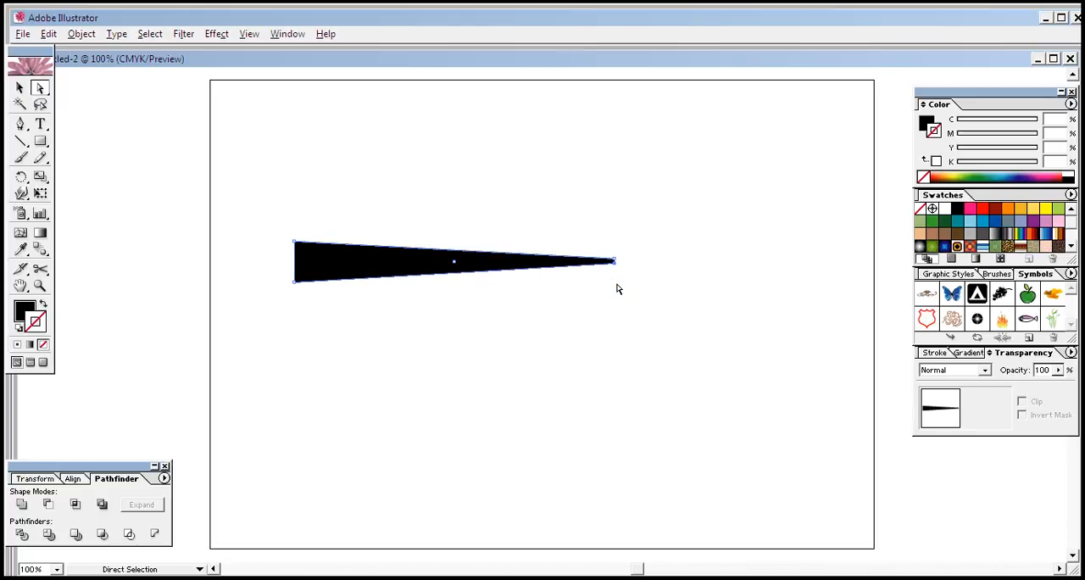
pyautogui.click(617, 289)
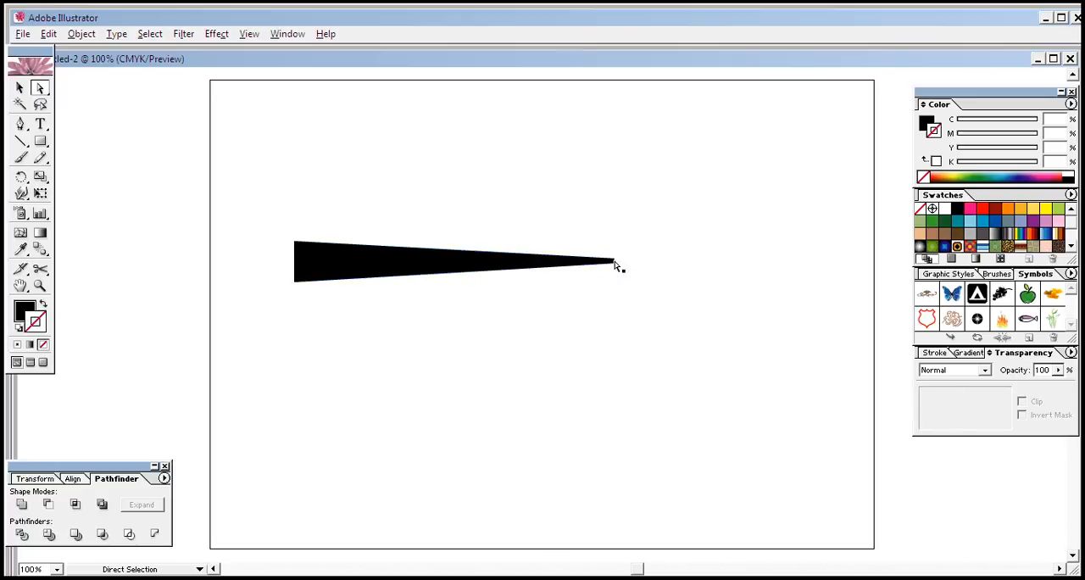
# Step: Fine-tune the two right-end anchor points so they meet in a sharp tip
pyautogui.click(615, 262)
pyautogui.click(616, 275)
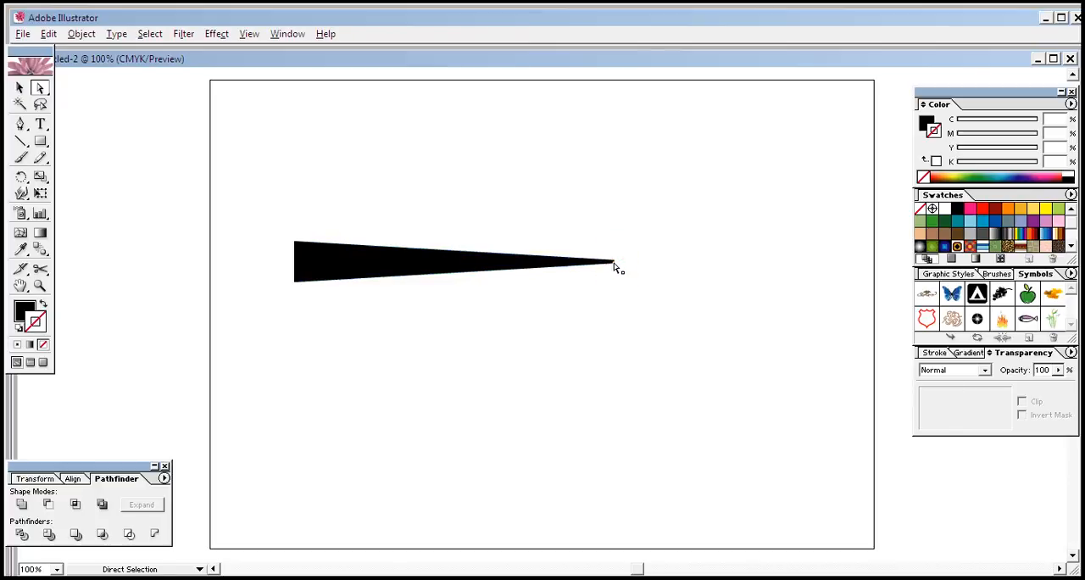
pyautogui.click(615, 263)
pyautogui.click(620, 273)
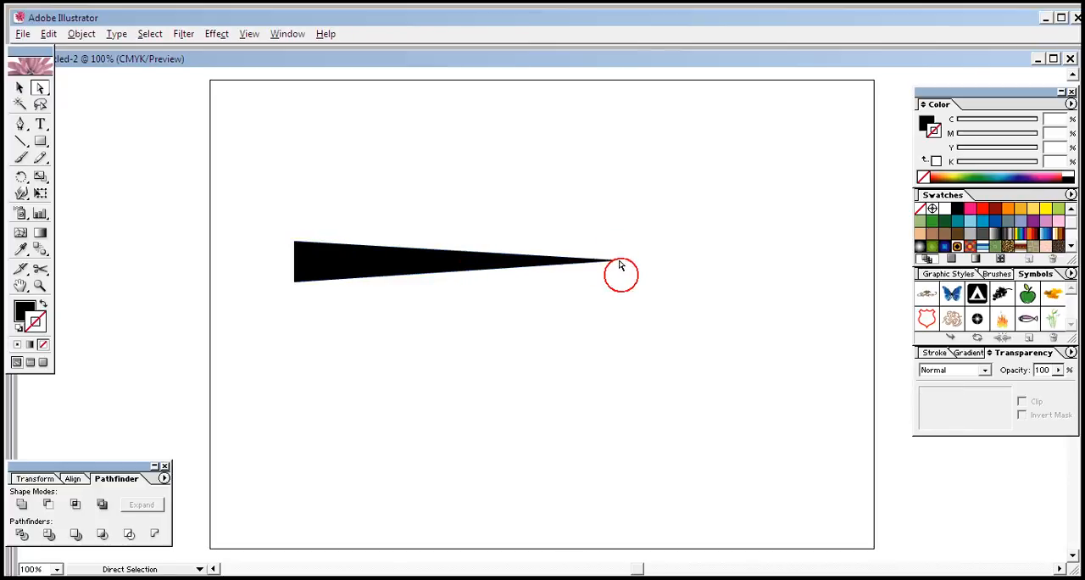
pyautogui.click(615, 262)
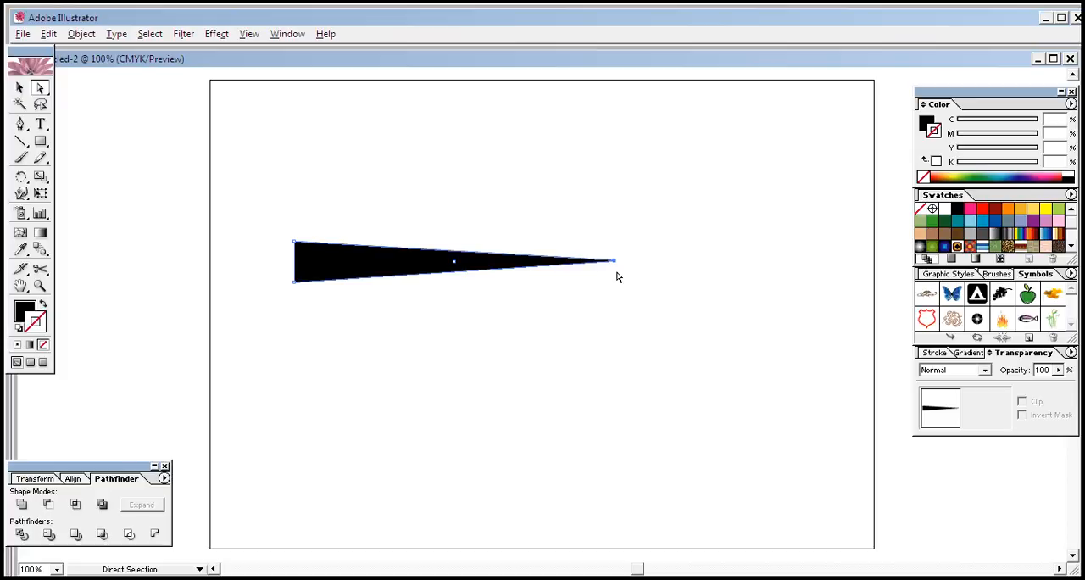
pyautogui.click(620, 275)
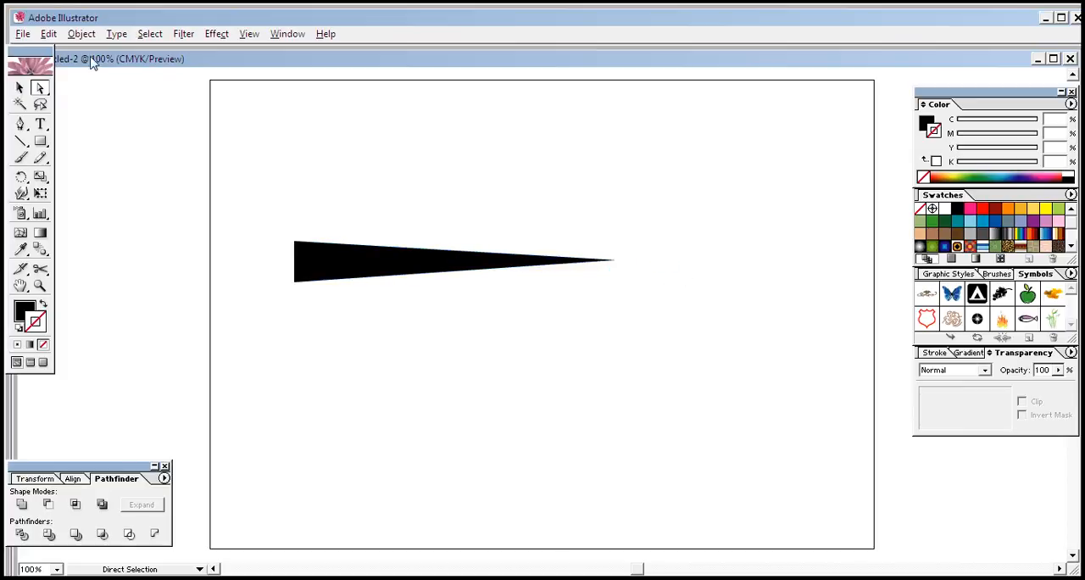
# Step: Select the whole tapered shape and move it slightly upward on the artboard
pyautogui.click(20, 87)
pyautogui.moveTo(268, 184); pyautogui.dragTo(676, 369)
pyautogui.click(676, 370)
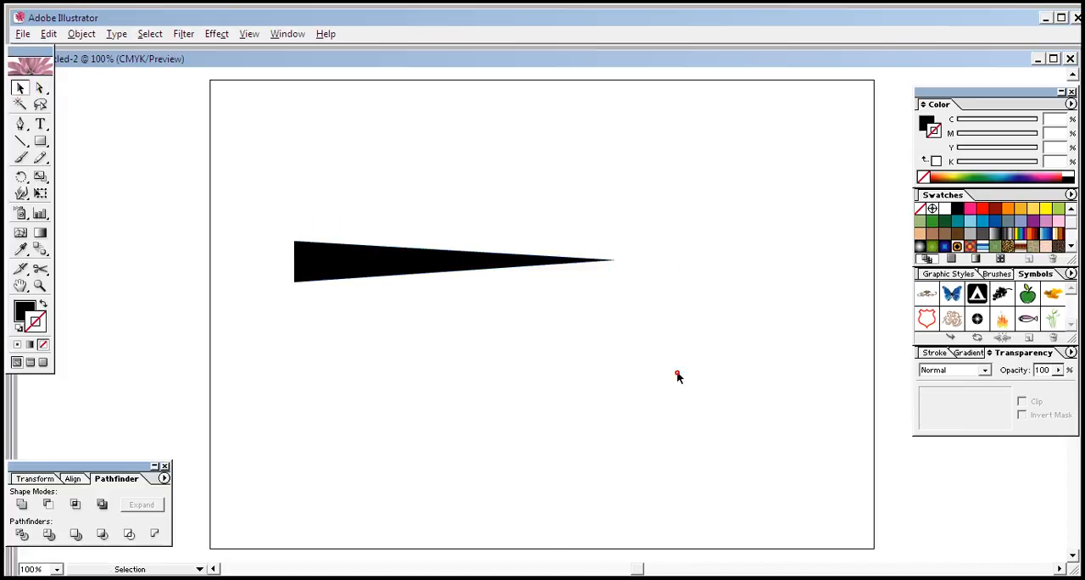
pyautogui.moveTo(432, 310); pyautogui.dragTo(480, 313)
pyautogui.moveTo(471, 276); pyautogui.dragTo(478, 248)
pyautogui.click(514, 339)
pyautogui.click(513, 236)
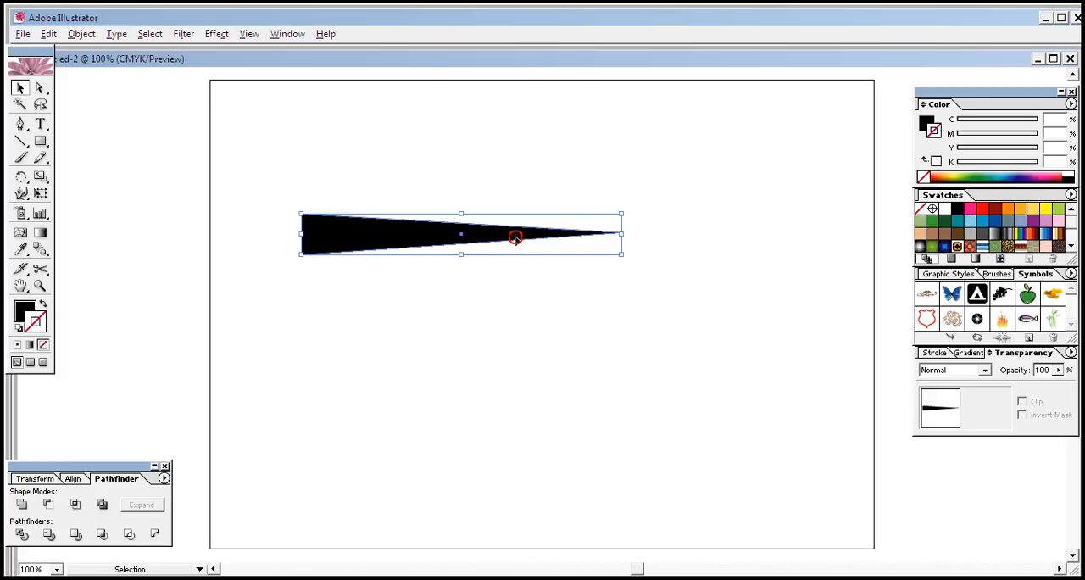
pyautogui.click(652, 375)
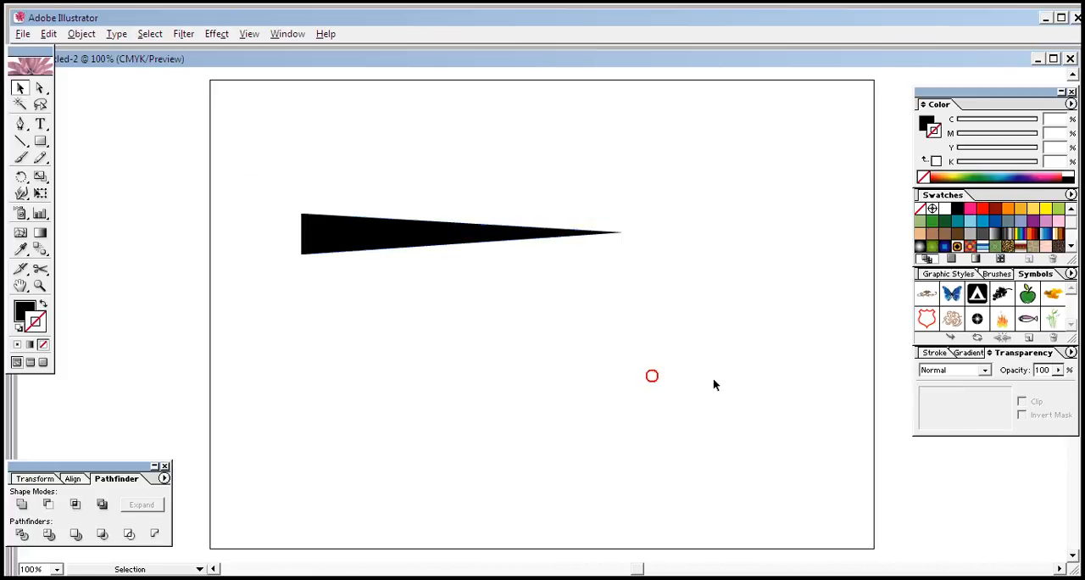
# Step: Create a new art brush from the tapered shape, with the stroke direction running rightward to its thin tip
pyautogui.click(997, 273)
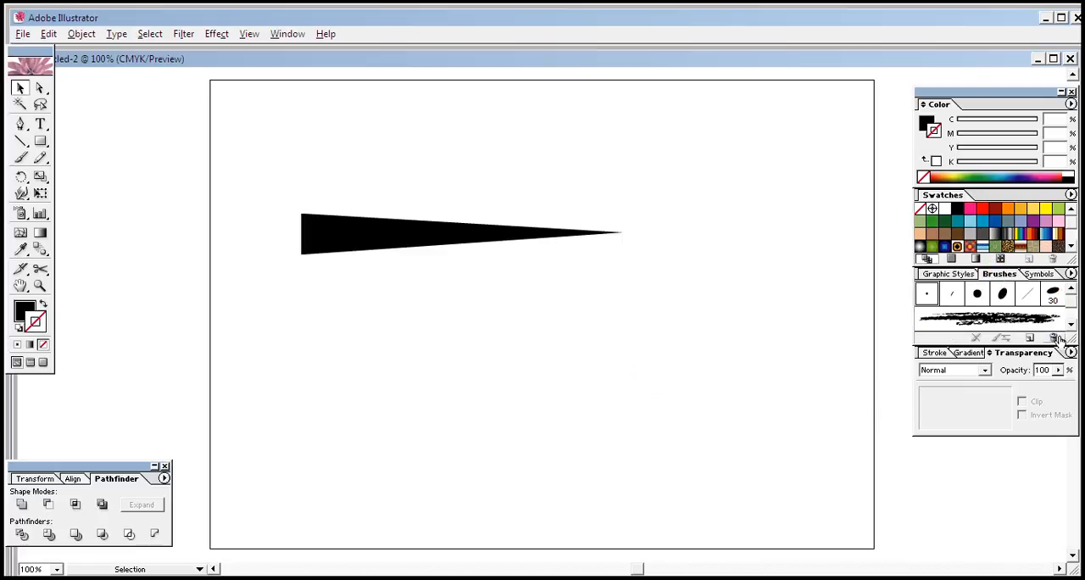
pyautogui.moveTo(387, 244); pyautogui.dragTo(1032, 330)
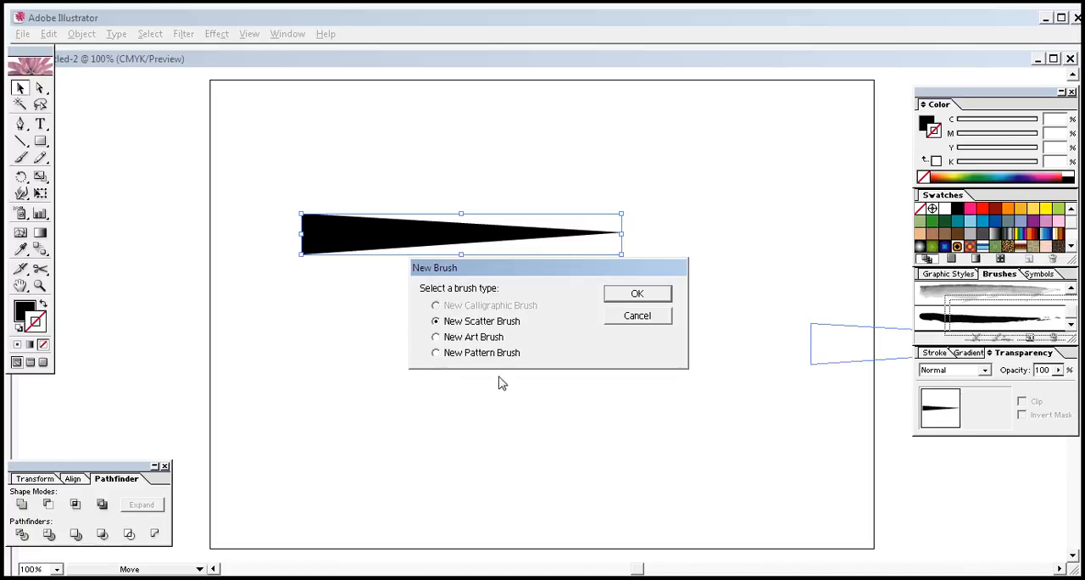
pyautogui.click(480, 337)
pyautogui.click(636, 294)
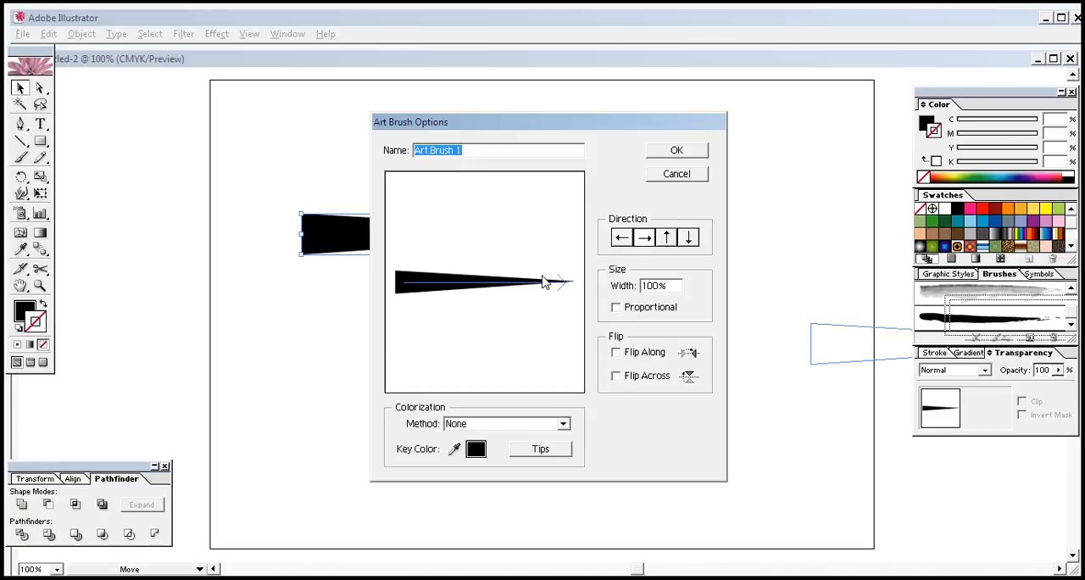
pyautogui.click(621, 237)
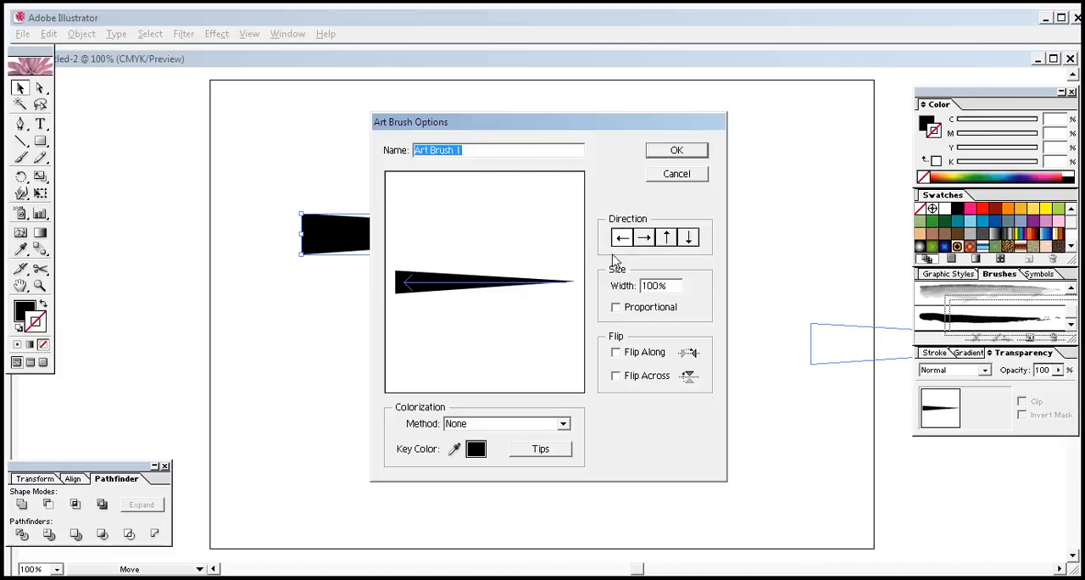
pyautogui.click(644, 237)
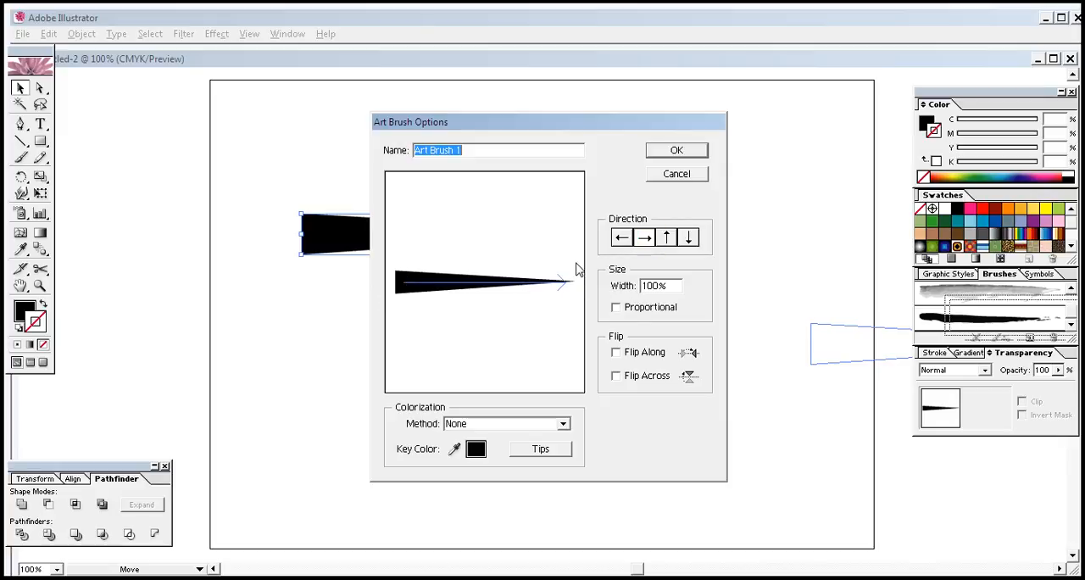
pyautogui.click(678, 151)
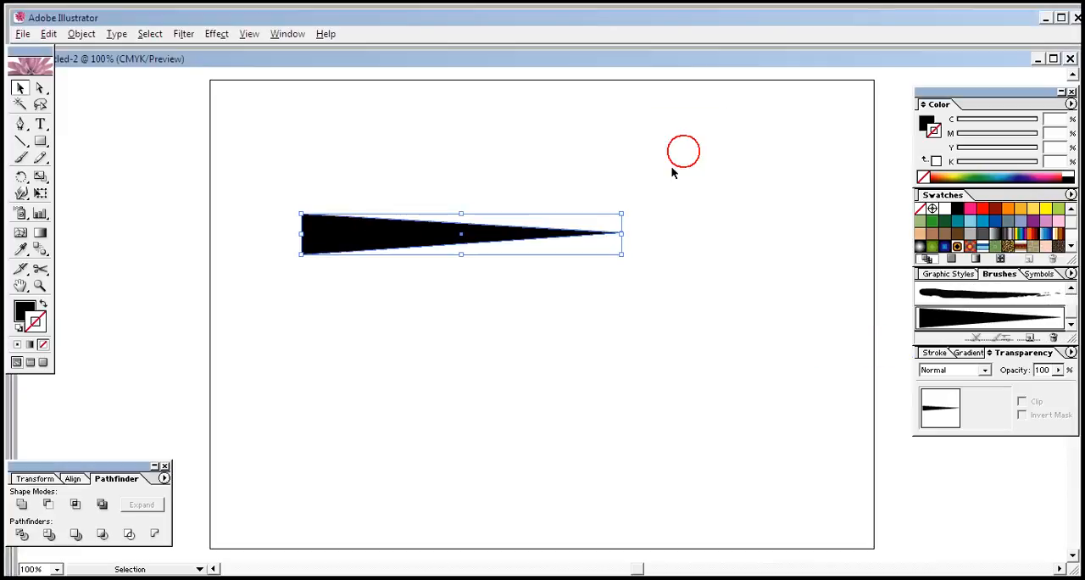
# Step: Delete the original tapered shape from the artboard
pyautogui.click(700, 322)
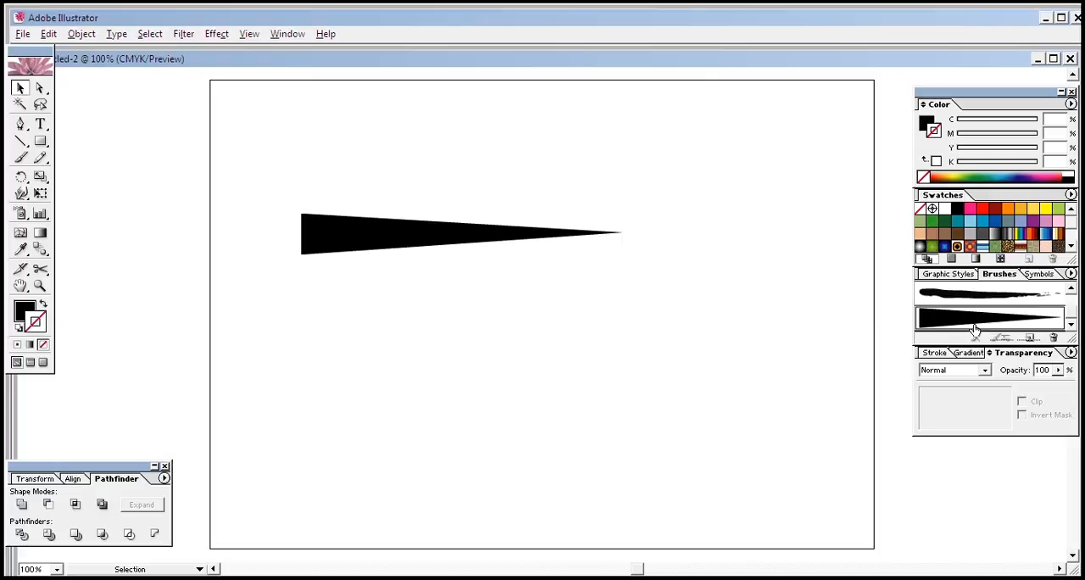
pyautogui.click(458, 283)
pyautogui.click(423, 229)
pyautogui.press('Delete')
pyautogui.click(458, 284)
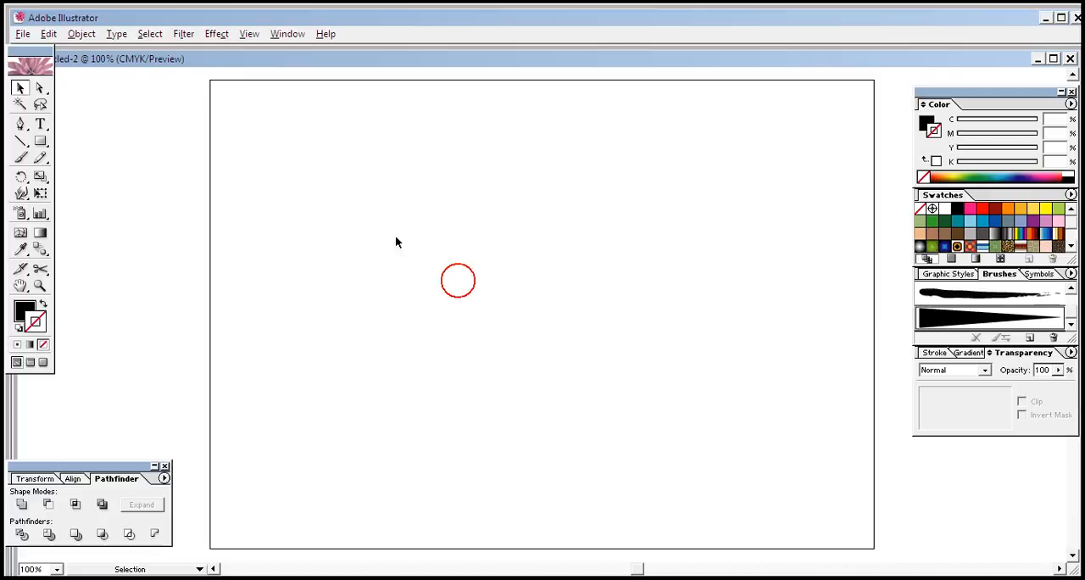
# Step: Draw a large spiral with the Spiral tool in the upper middle of the artboard
pyautogui.click(24, 144)
pyautogui.click(24, 144)
pyautogui.click(24, 145)
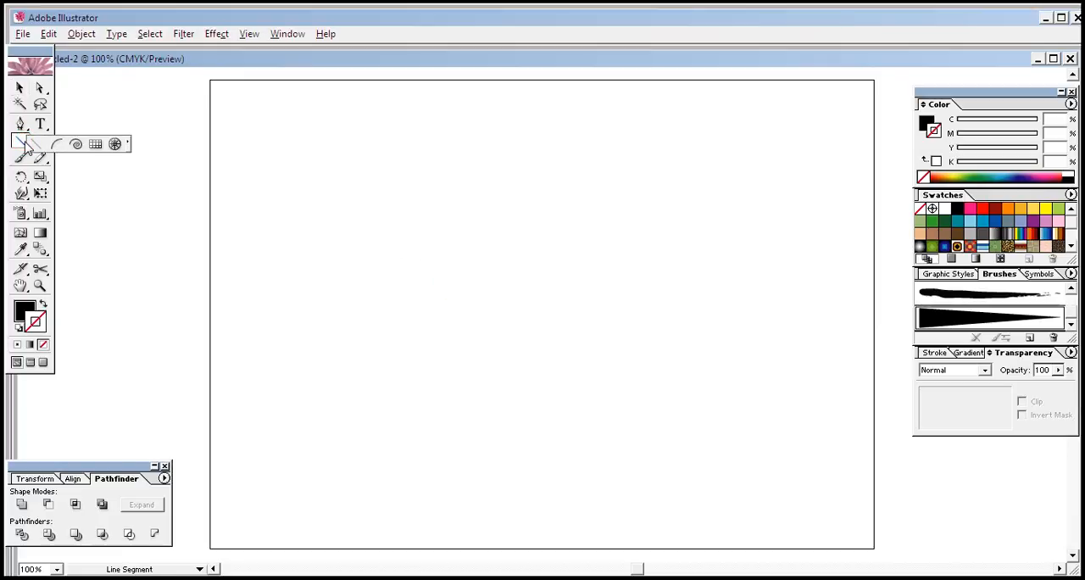
pyautogui.moveTo(24, 146); pyautogui.dragTo(76, 149)
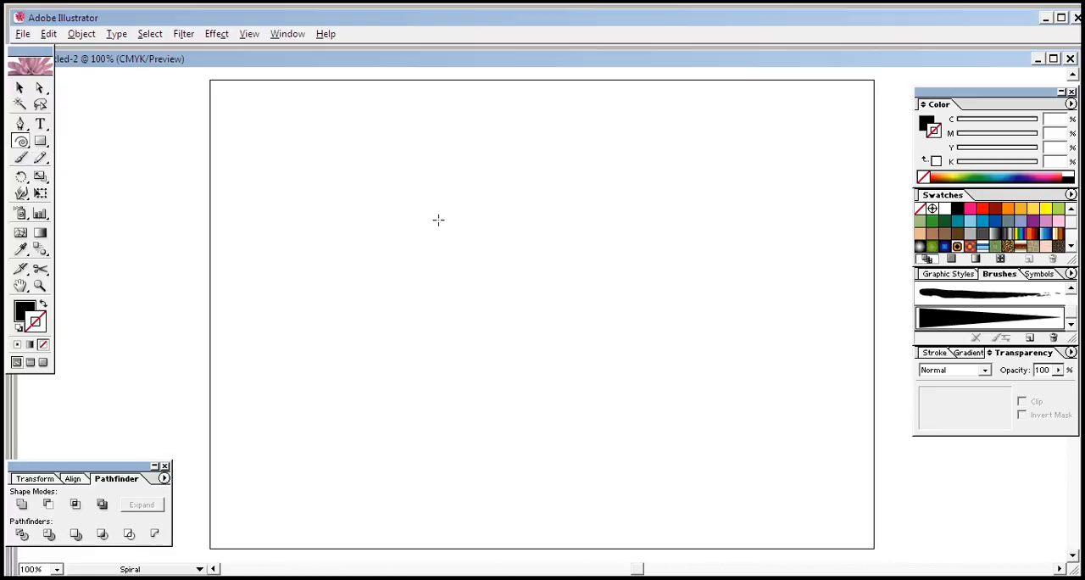
pyautogui.moveTo(500, 175); pyautogui.dragTo(479, 284)
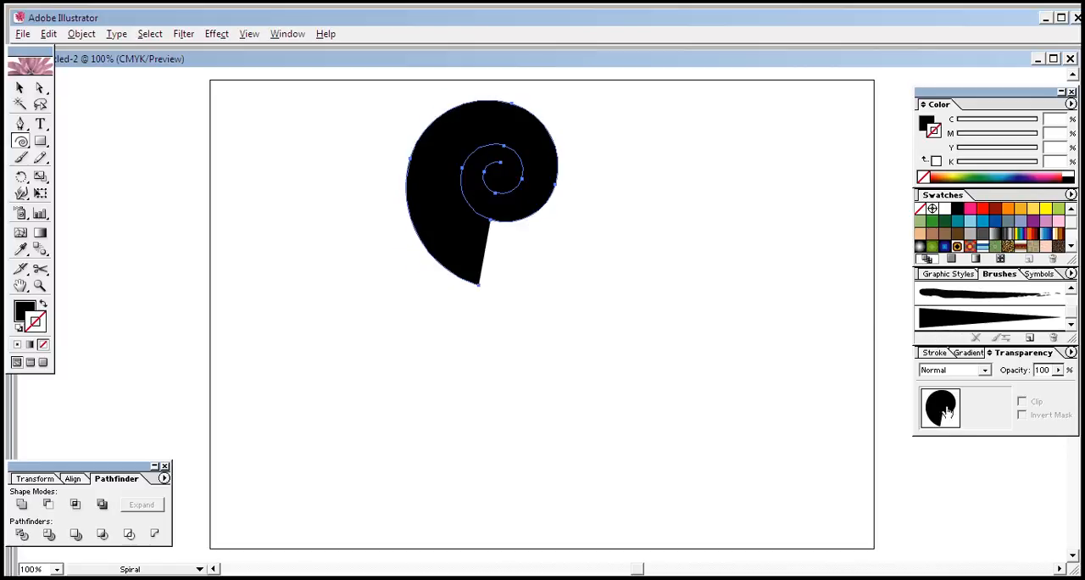
# Step: Apply the tapered art brush to the spiral and swap its fill and stroke colours to get a black tapering swirl
pyautogui.doubleClick(942, 320)
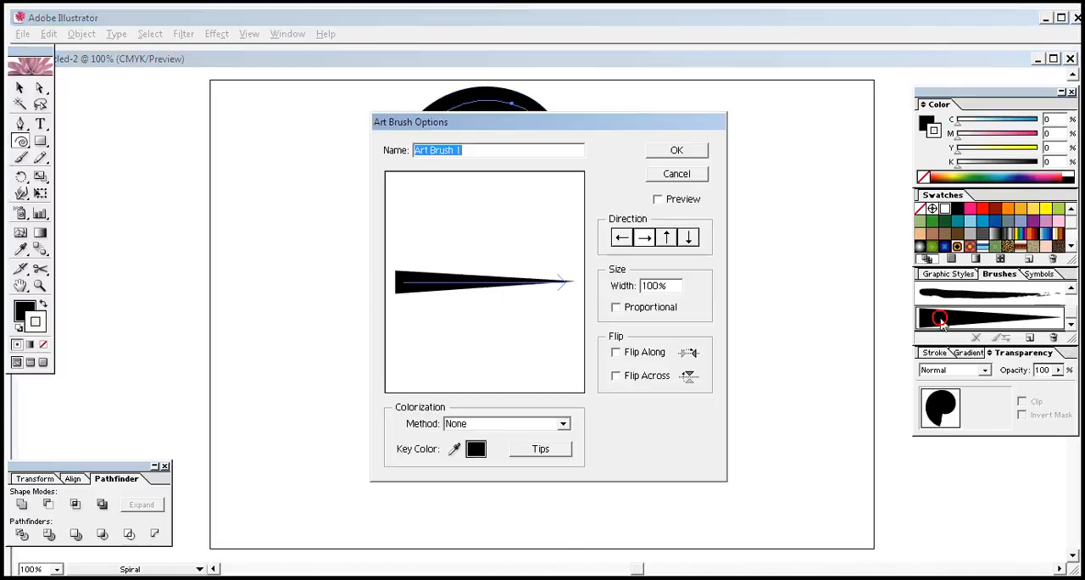
pyautogui.click(676, 152)
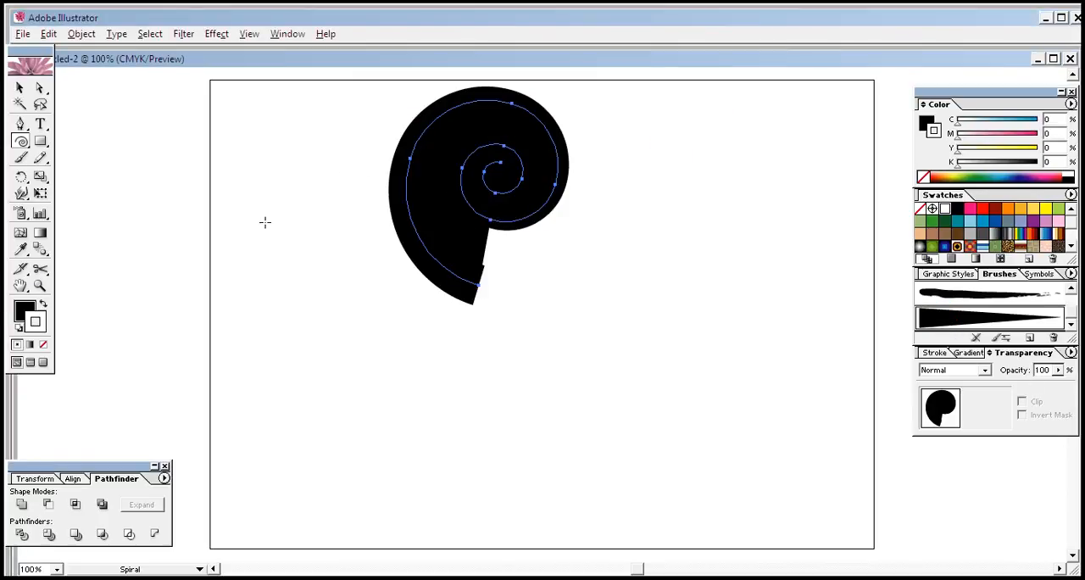
pyautogui.click(43, 307)
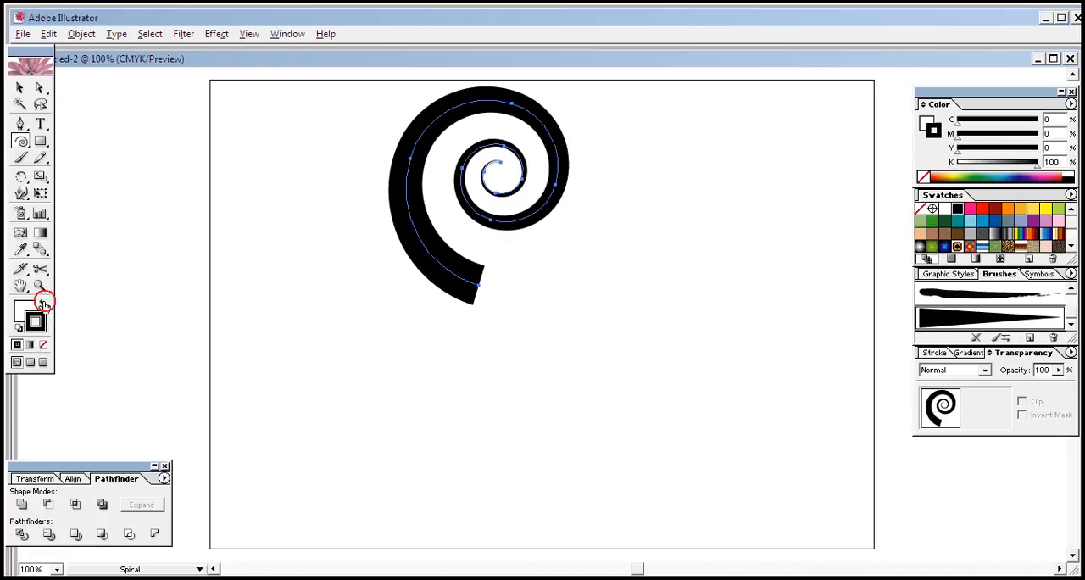
# Step: Set the spiral's fill to none and move the spiral slightly down and to the right on the artboard
pyautogui.click(24, 310)
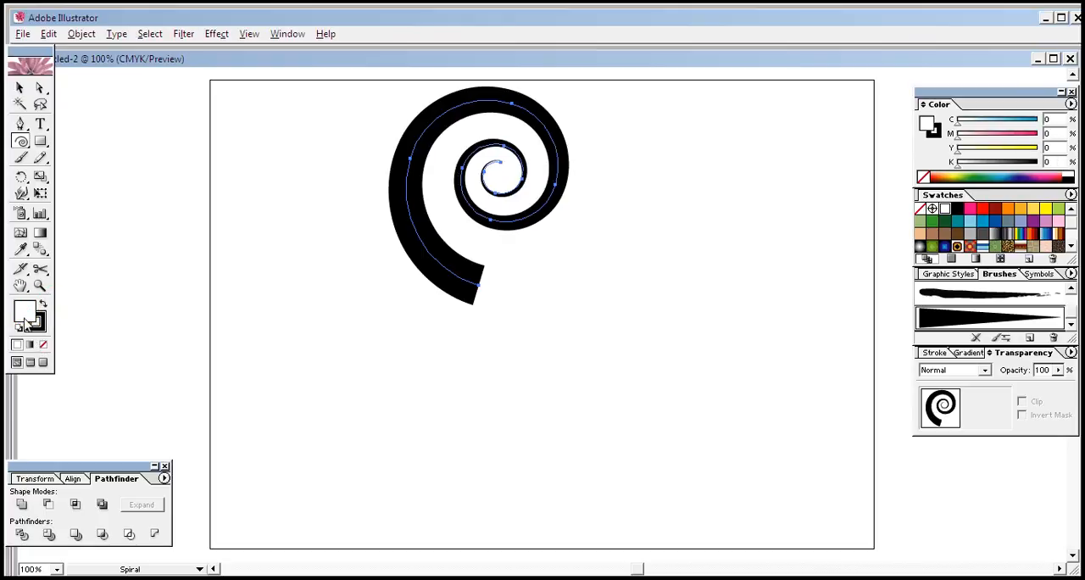
pyautogui.click(43, 344)
pyautogui.click(20, 88)
pyautogui.click(330, 328)
pyautogui.moveTo(441, 292); pyautogui.dragTo(475, 331)
pyautogui.click(547, 359)
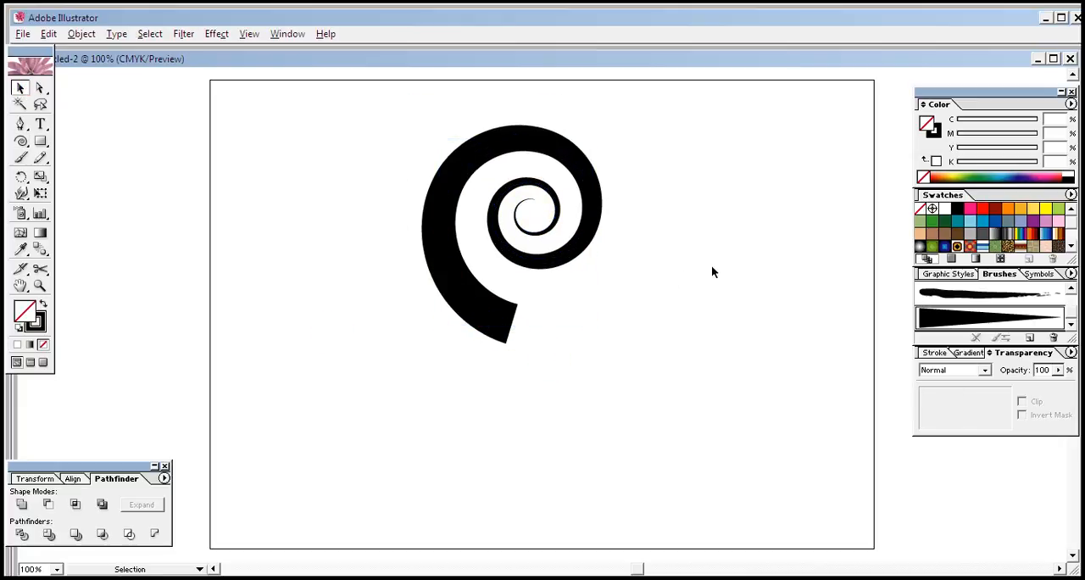
pyautogui.moveTo(485, 322); pyautogui.dragTo(487, 314)
pyautogui.click(442, 412)
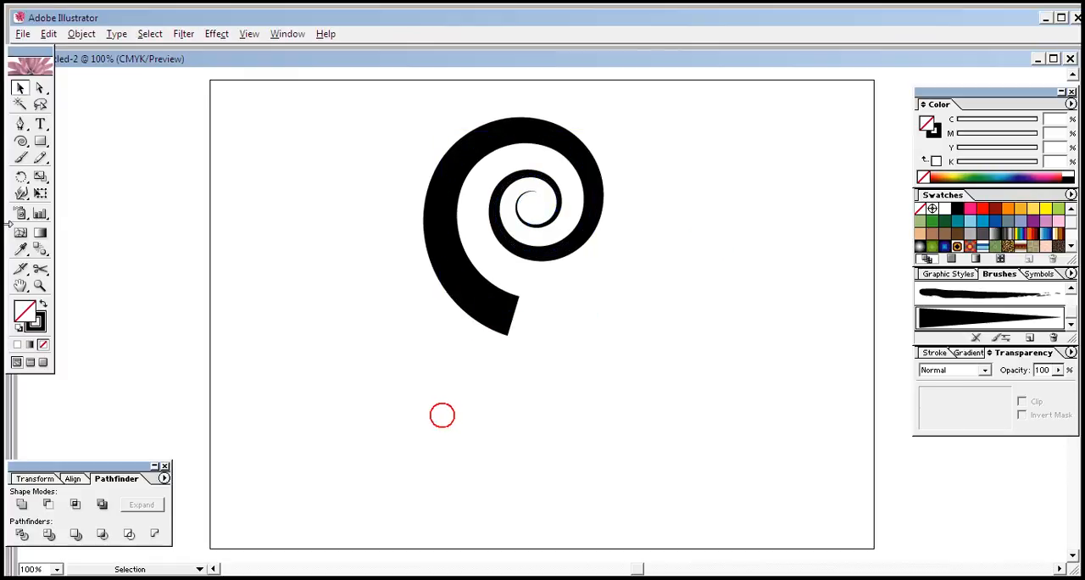
pyautogui.click(20, 123)
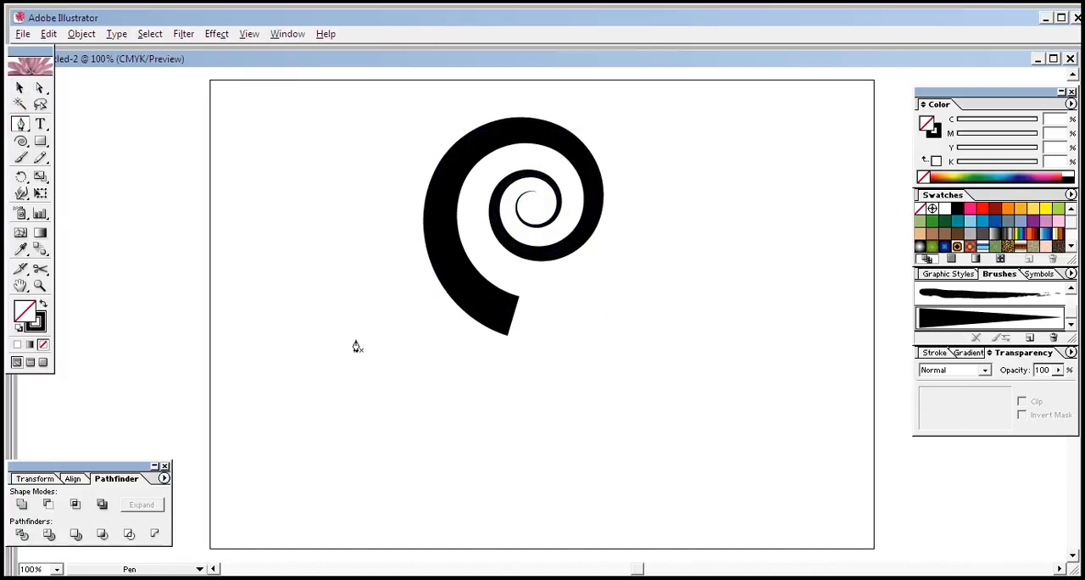
pyautogui.click(339, 316)
pyautogui.moveTo(541, 416); pyautogui.dragTo(567, 497)
pyautogui.click(611, 544)
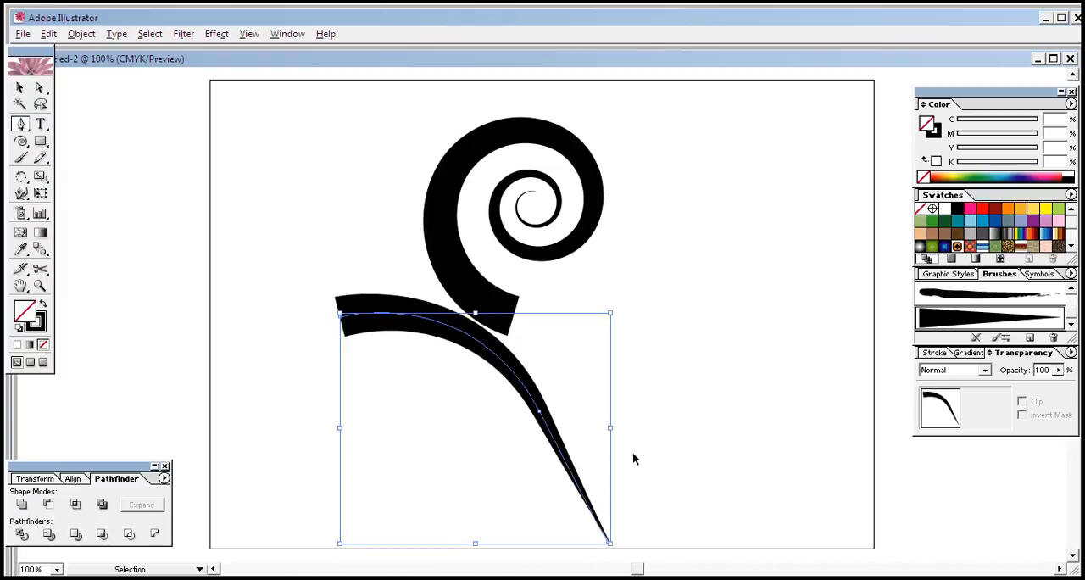
pyautogui.hotkey('ctrl', 'z')
pyautogui.hotkey('ctrl', 'z')
pyautogui.hotkey('ctrl', 'z')
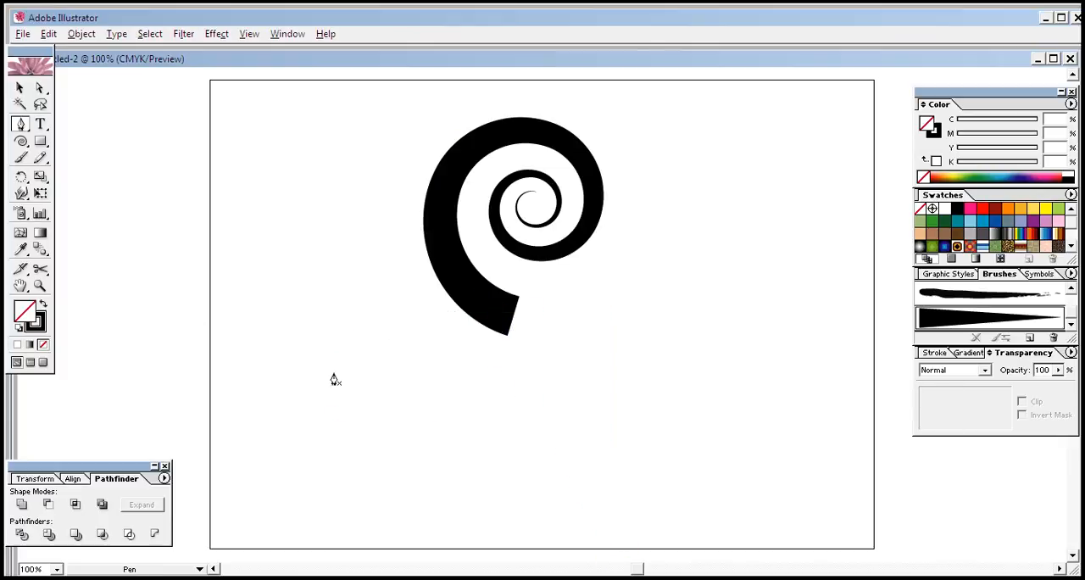
# Step: Draw an S-shaped wavy path with the Pen tool below the spiral, running from a thick right end to a thin left tip
pyautogui.click(754, 374)
pyautogui.moveTo(531, 410); pyautogui.dragTo(408, 509)
pyautogui.moveTo(303, 357); pyautogui.dragTo(296, 327)
pyautogui.press('ctrl')
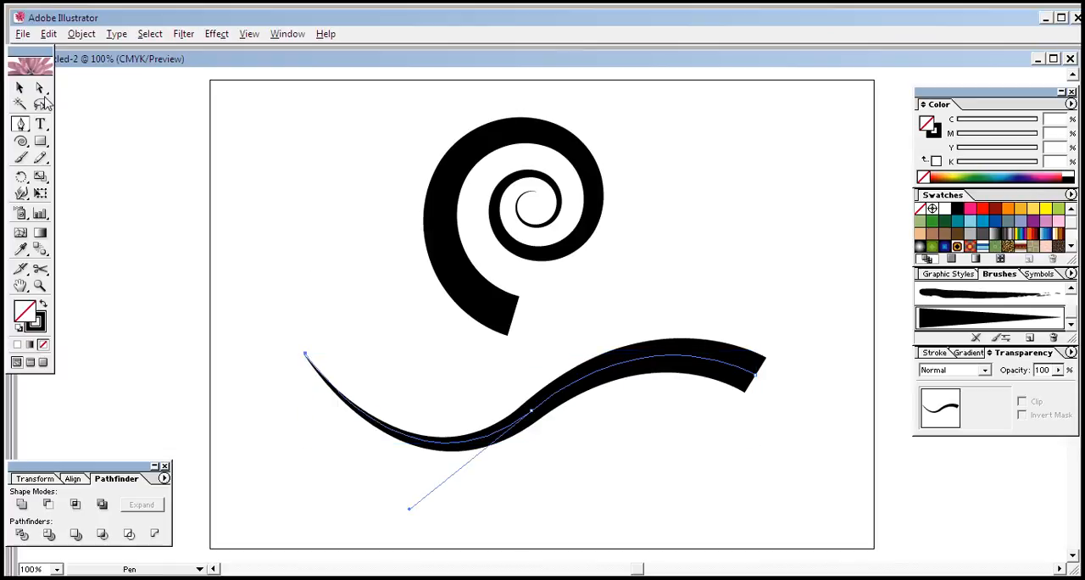
pyautogui.click(20, 87)
pyautogui.click(347, 233)
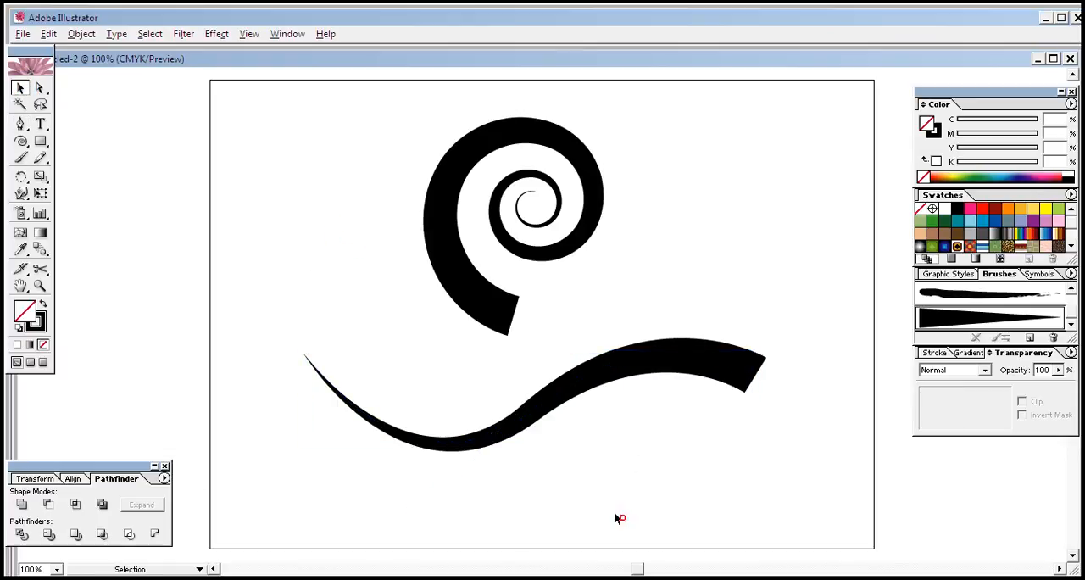
# Step: Move the wavy stroke up against the spiral and widen it to the right edge of the artboard
pyautogui.moveTo(489, 427); pyautogui.dragTo(480, 387)
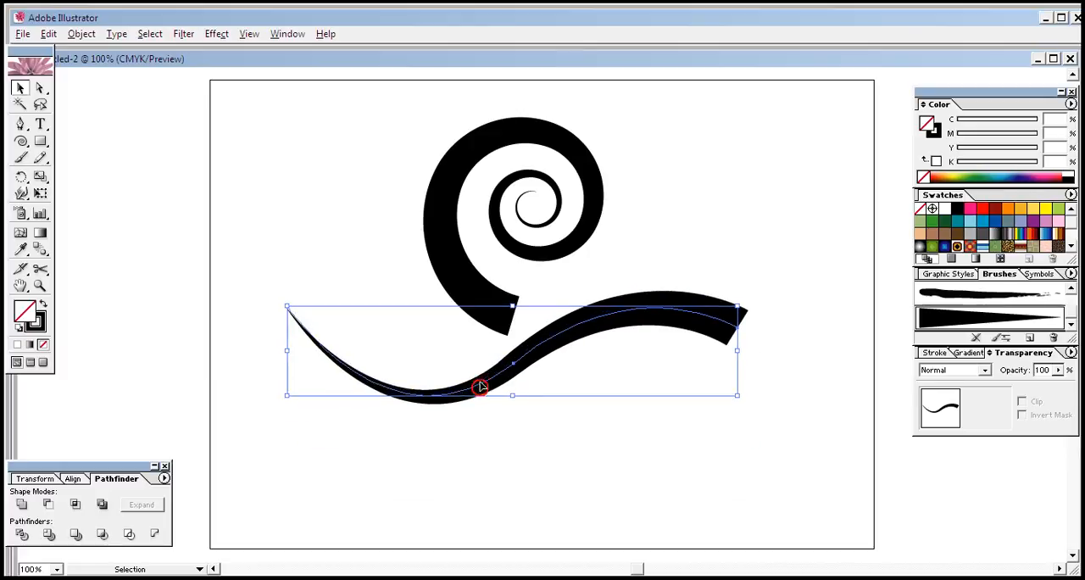
pyautogui.click(630, 468)
pyautogui.moveTo(593, 323); pyautogui.dragTo(572, 309)
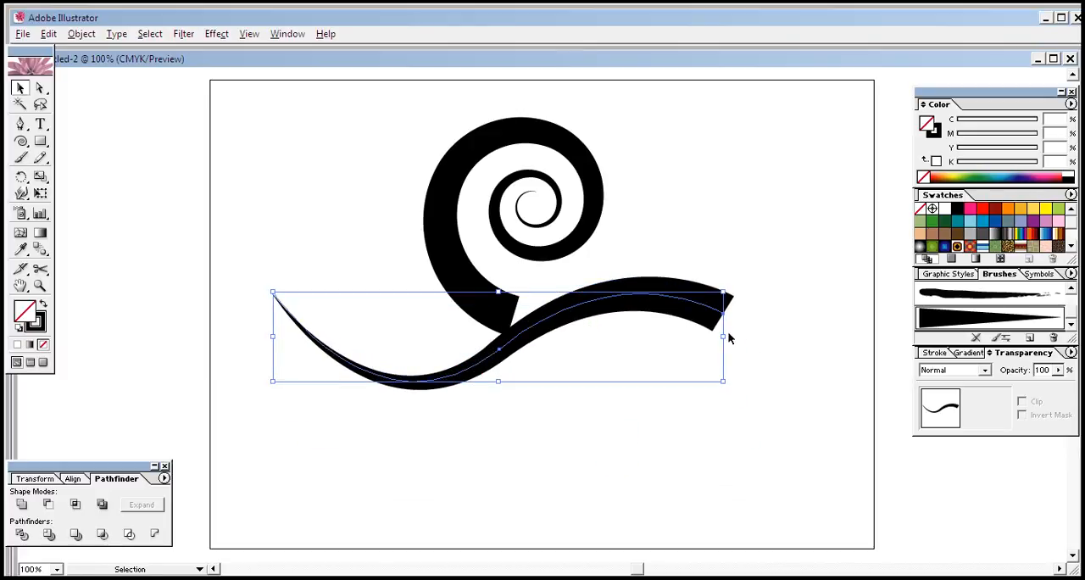
pyautogui.moveTo(723, 336); pyautogui.dragTo(875, 336)
pyautogui.click(742, 457)
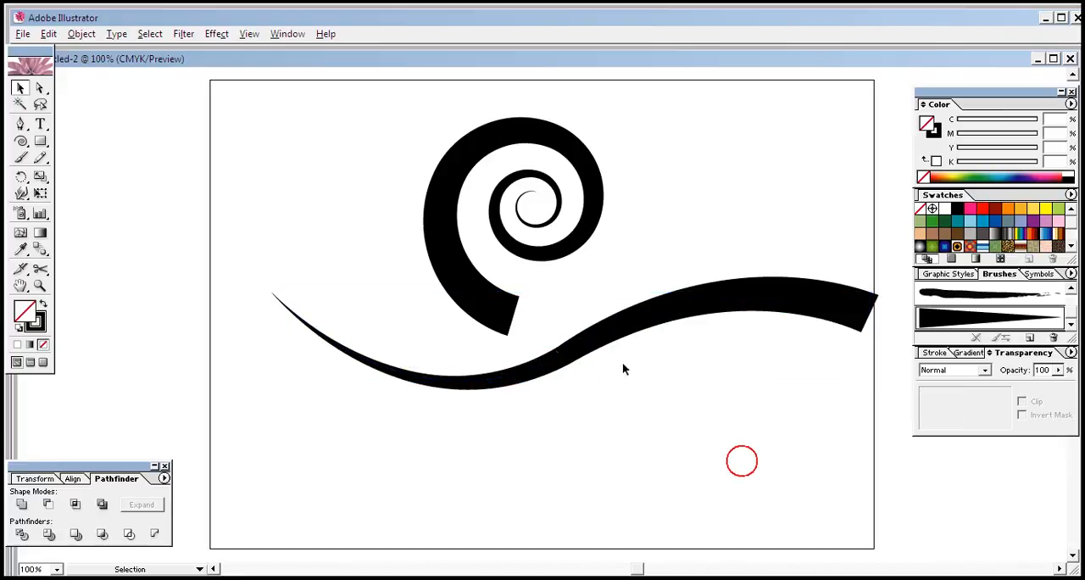
pyautogui.moveTo(535, 364); pyautogui.dragTo(524, 340)
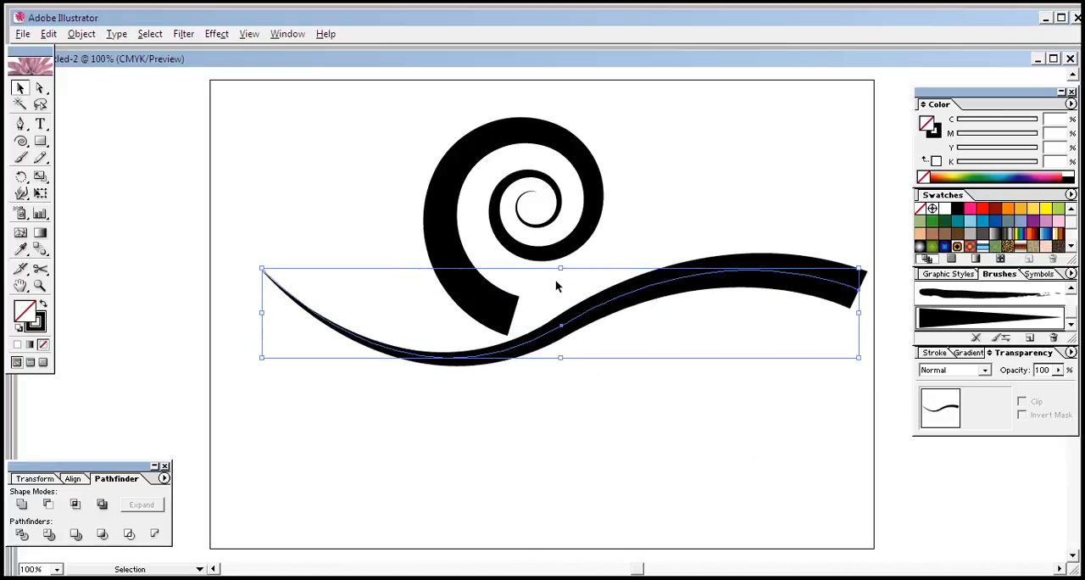
# Step: Adjust the wavy stroke's height to give it a slightly flatter curve
pyautogui.moveTo(559, 268); pyautogui.dragTo(559, 235)
pyautogui.click(559, 233)
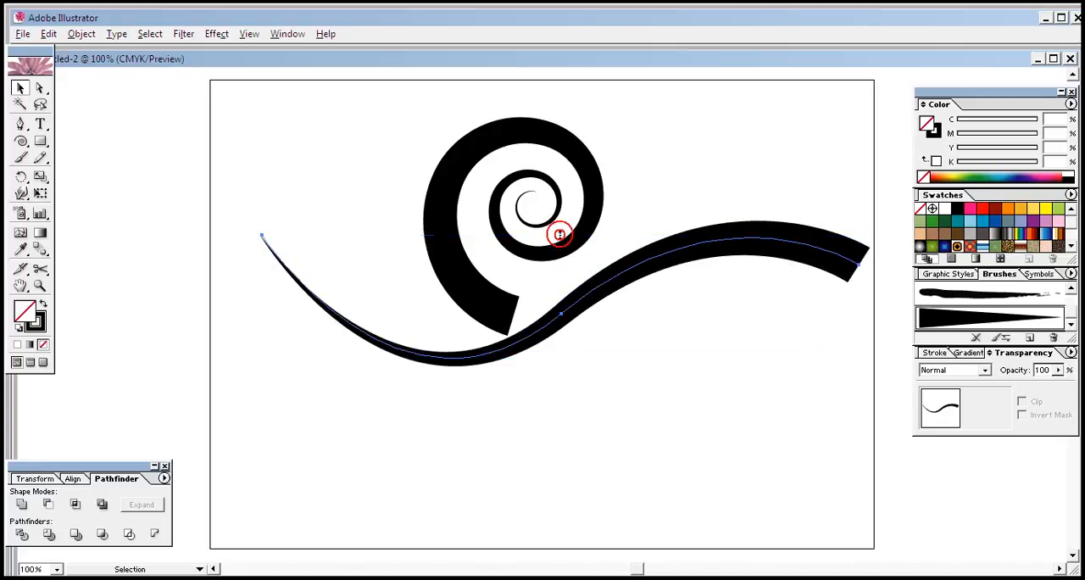
pyautogui.click(572, 314)
pyautogui.moveTo(560, 236); pyautogui.dragTo(562, 281)
pyautogui.click(550, 430)
# Step: Move the spiral onto the middle of the wavy stroke and scale it down
pyautogui.moveTo(496, 306); pyautogui.dragTo(541, 326)
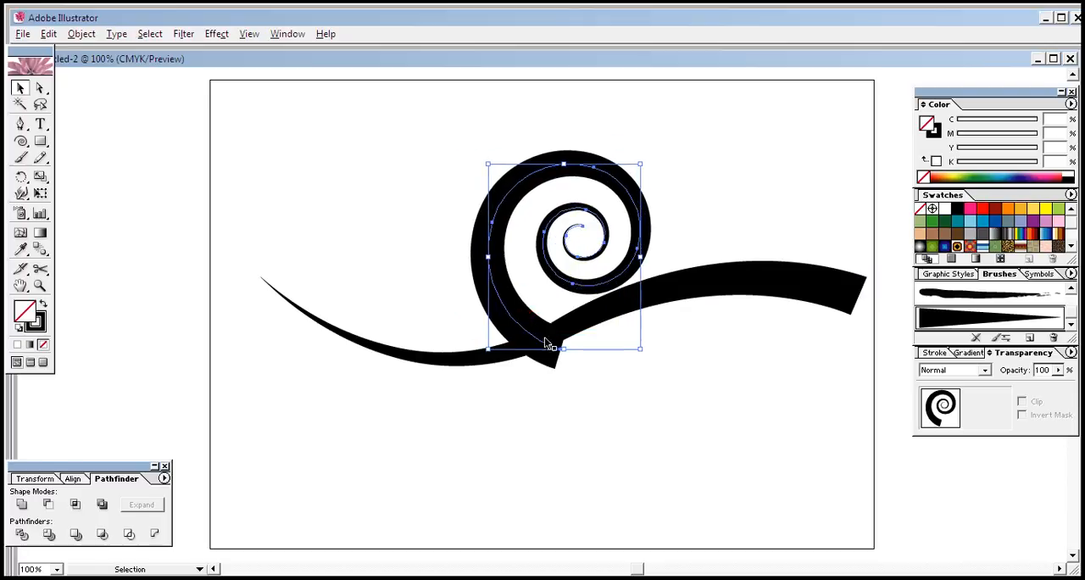
pyautogui.moveTo(638, 350); pyautogui.dragTo(605, 327)
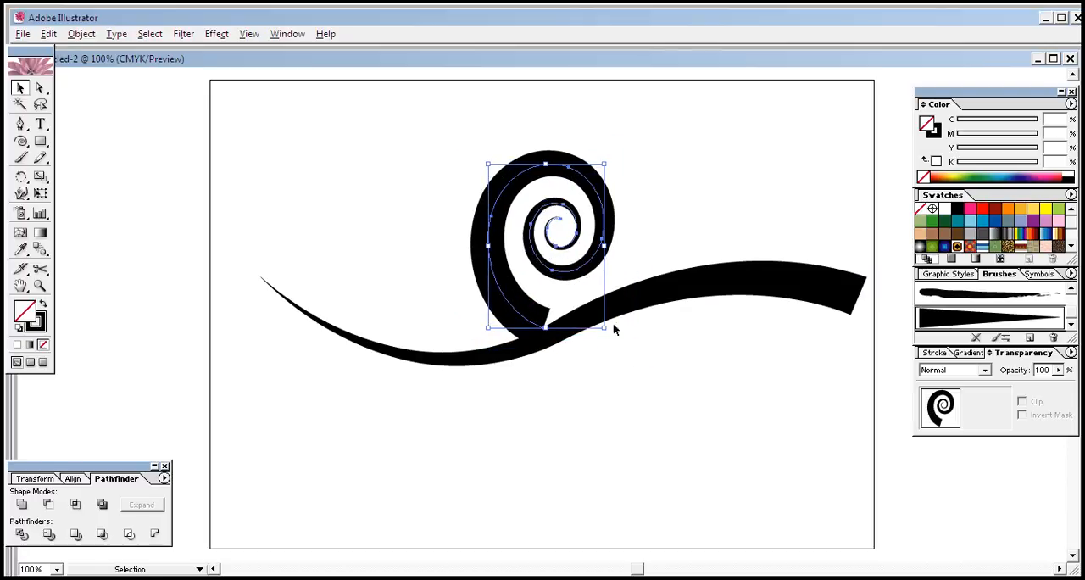
pyautogui.moveTo(488, 329); pyautogui.dragTo(523, 305)
# Step: Rotate the spiral counterclockwise and reposition it so its thick end lies along the wavy stroke
pyautogui.moveTo(616, 203); pyautogui.dragTo(559, 179)
pyautogui.click(585, 173)
pyautogui.moveTo(504, 273); pyautogui.dragTo(482, 271)
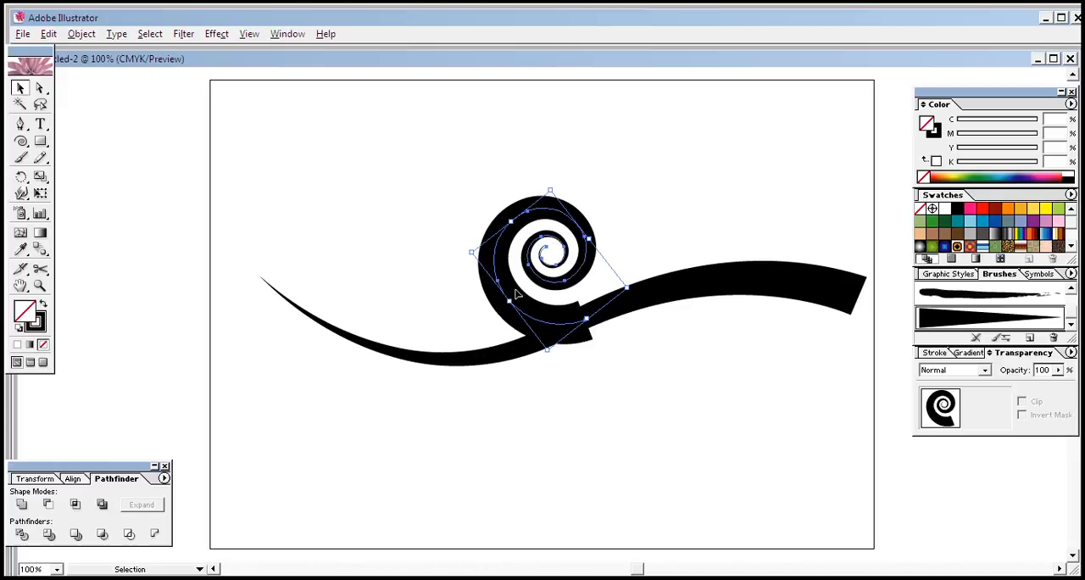
pyautogui.click(589, 350)
pyautogui.moveTo(583, 341); pyautogui.dragTo(569, 337)
pyautogui.moveTo(513, 308); pyautogui.dragTo(532, 326)
pyautogui.click(547, 395)
pyautogui.click(581, 330)
pyautogui.click(575, 383)
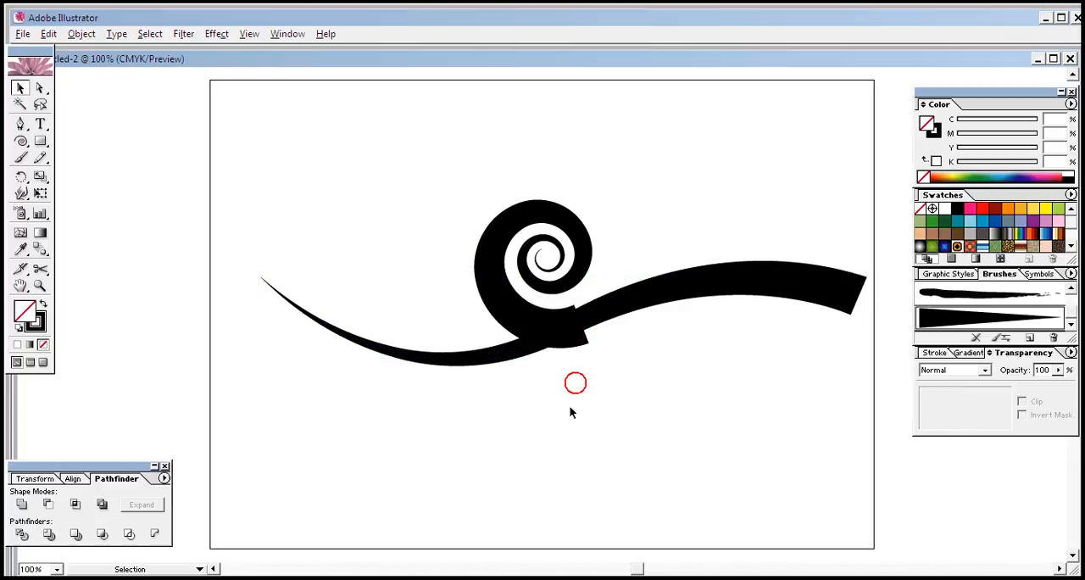
# Step: Set the spiral's stroke weight to 0.5 pt and nudge it up so its end blends into the wavy stroke
pyautogui.click(537, 308)
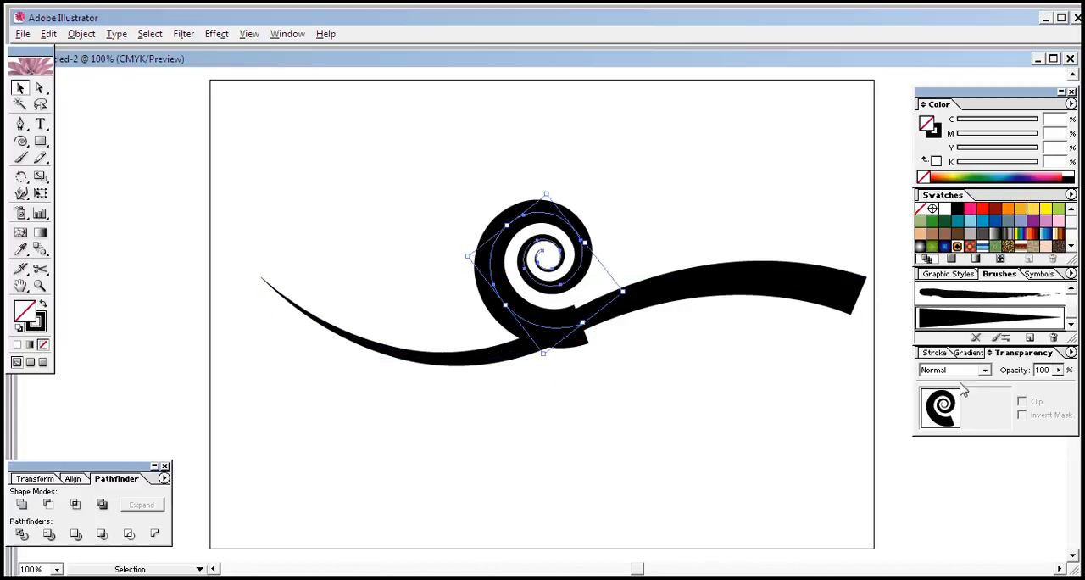
pyautogui.click(936, 351)
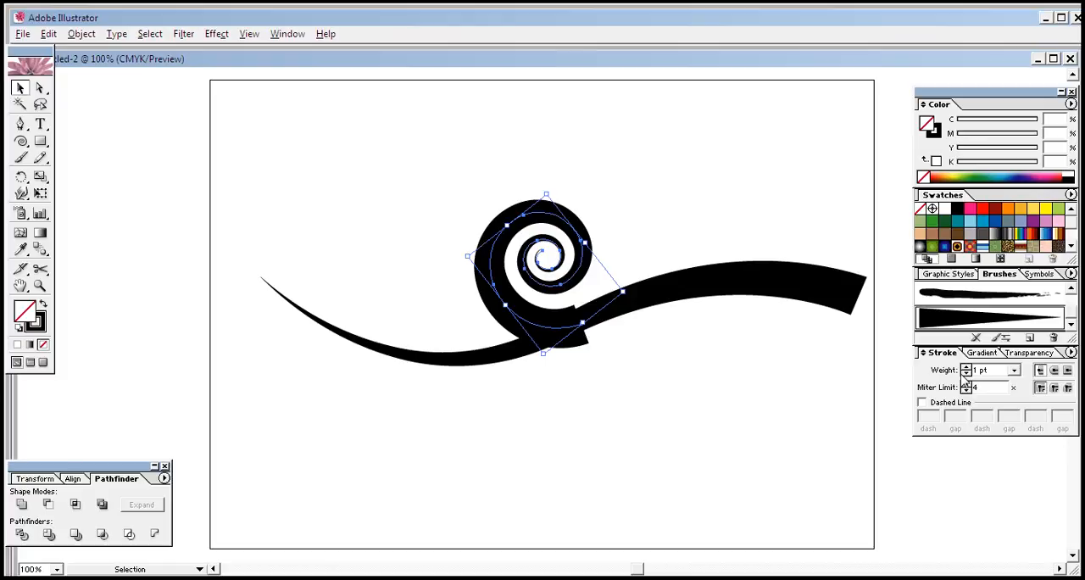
pyautogui.click(1014, 372)
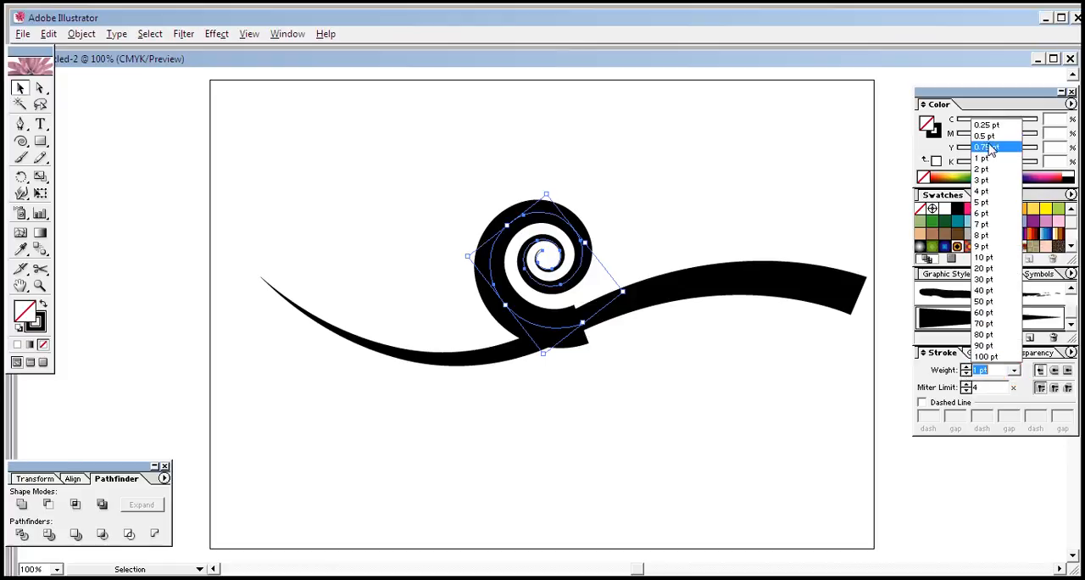
pyautogui.click(985, 135)
pyautogui.click(614, 404)
pyautogui.click(573, 330)
pyautogui.click(517, 302)
pyautogui.click(509, 305)
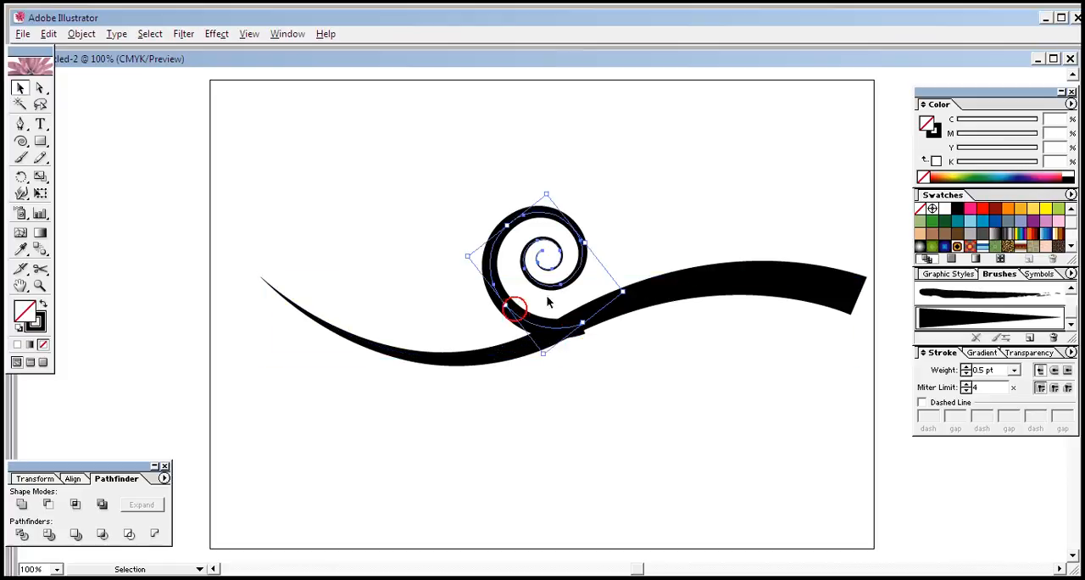
pyautogui.click(591, 421)
# Step: Try stroke weights of 0 pt and 2 pt on the wavy stroke and return it to 1 pt
pyautogui.click(783, 278)
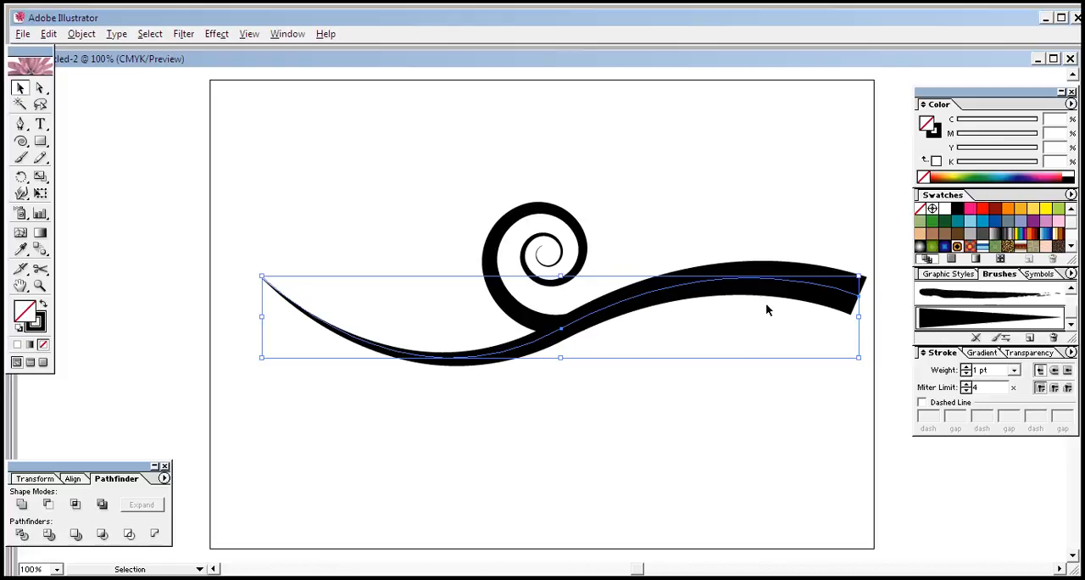
pyautogui.click(965, 373)
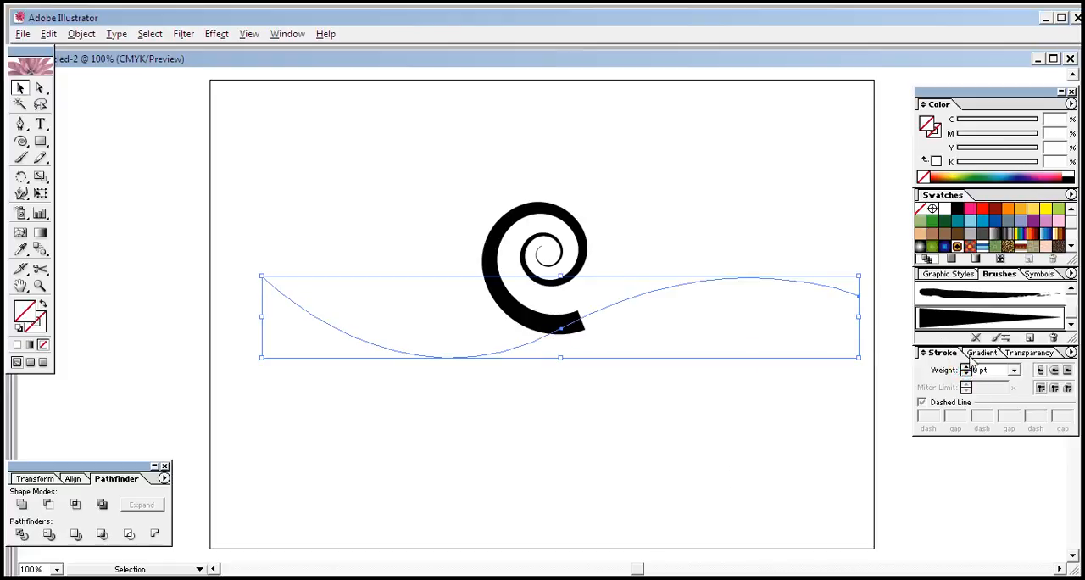
pyautogui.click(965, 366)
pyautogui.click(965, 366)
pyautogui.click(709, 415)
pyautogui.click(769, 278)
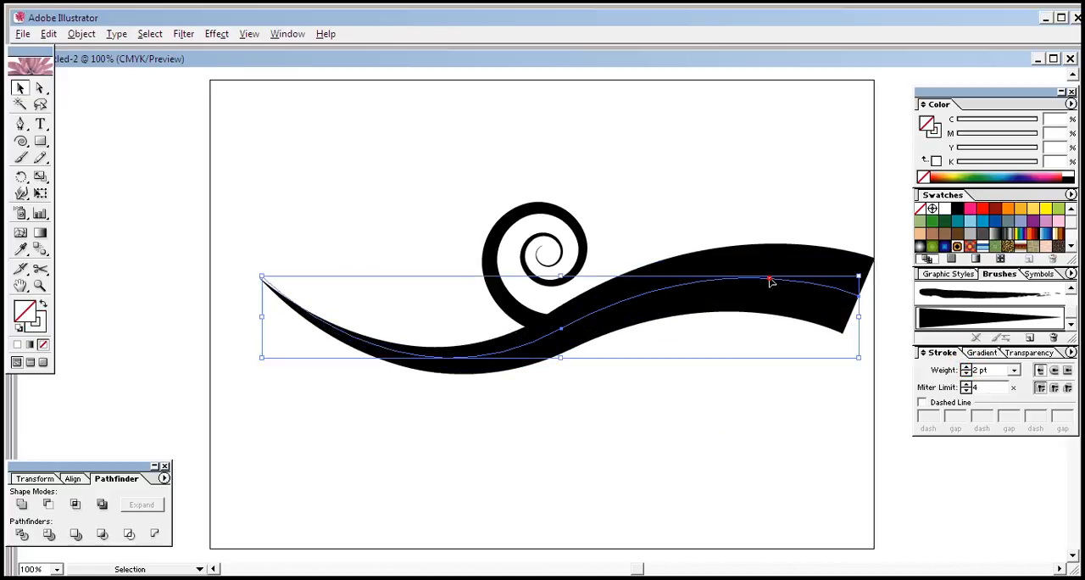
pyautogui.click(965, 374)
pyautogui.click(770, 416)
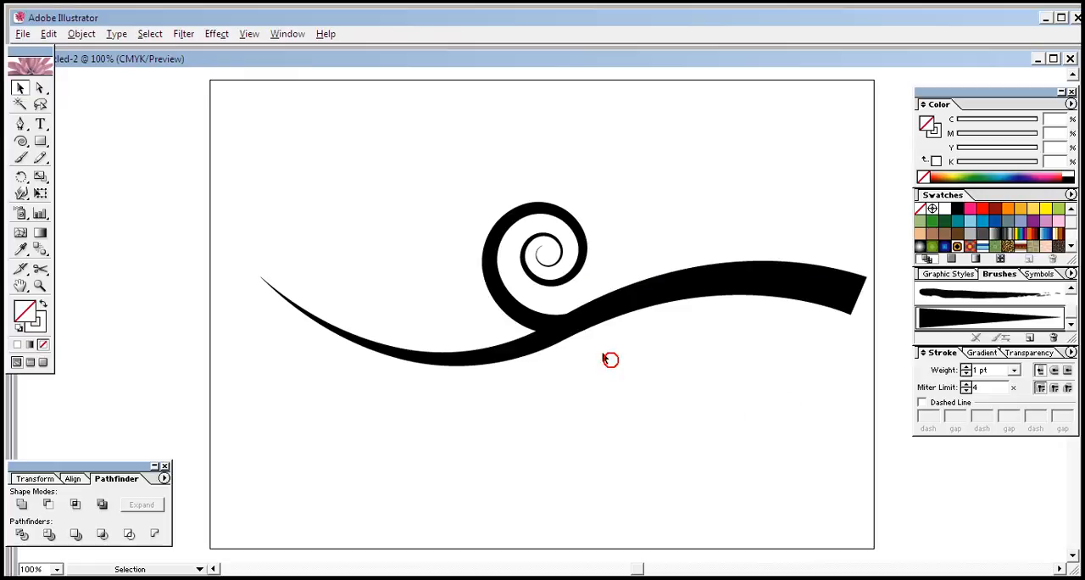
# Step: Place a copy of the spiral below the left half of the wavy stroke
pyautogui.click(507, 294)
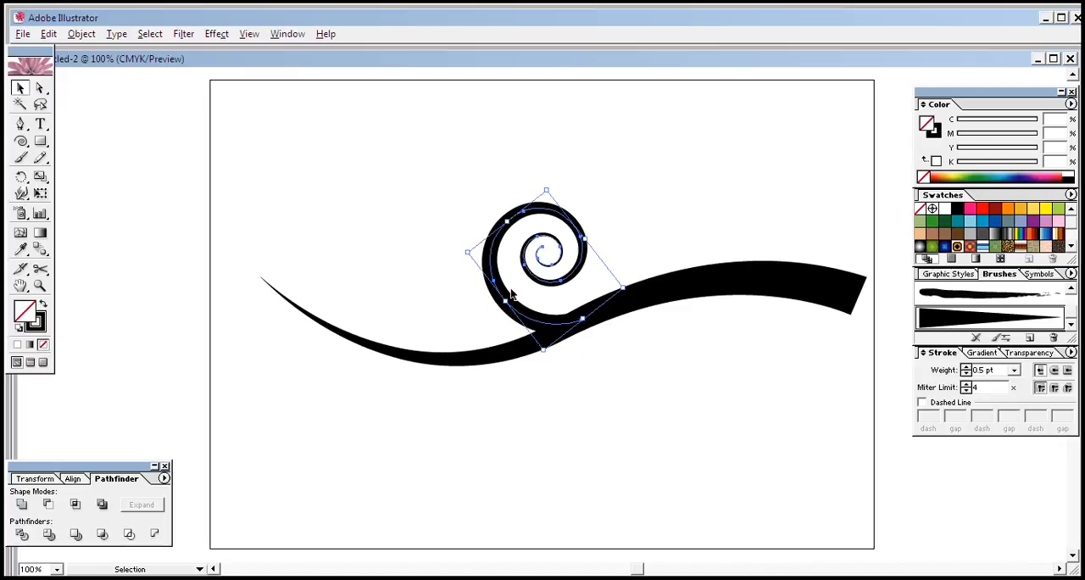
pyautogui.moveTo(508, 296)
pyautogui.mouseDown()
pyautogui.moveTo(450, 414)
pyautogui.moveTo(421, 441)
pyautogui.mouseUp()
pyautogui.click(475, 427)
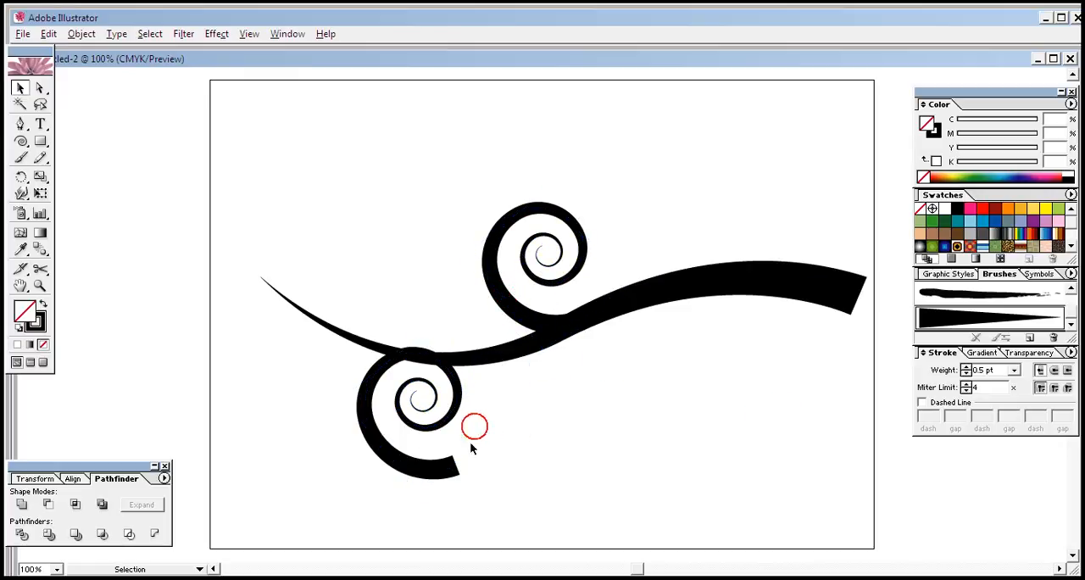
# Step: Reflect the lower spiral copy across the horizontal axis
pyautogui.click(445, 463)
pyautogui.rightClick(441, 463)
pyautogui.click(501, 422)
pyautogui.click(606, 473)
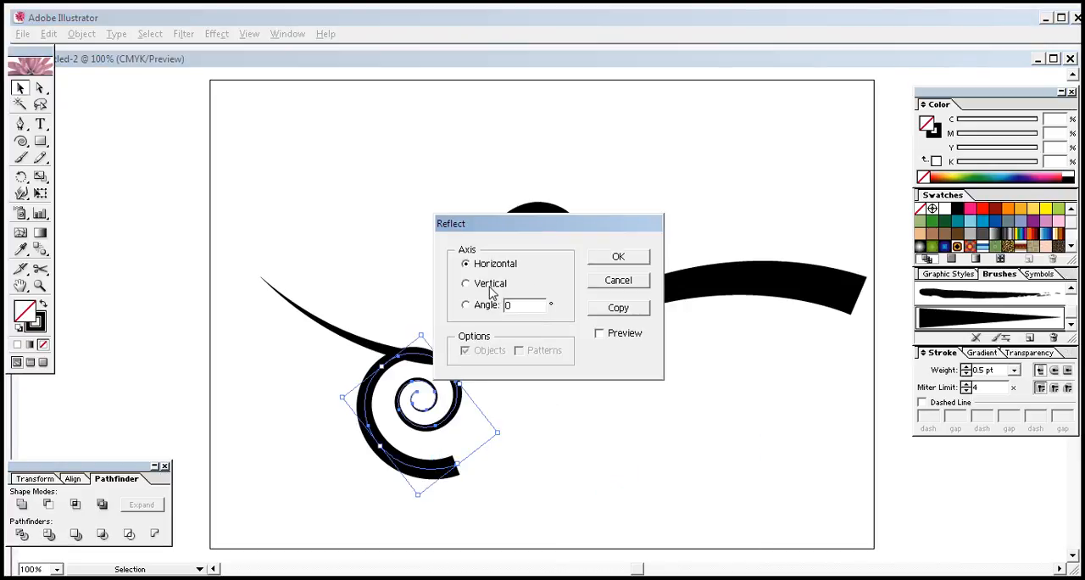
pyautogui.click(602, 257)
pyautogui.click(490, 487)
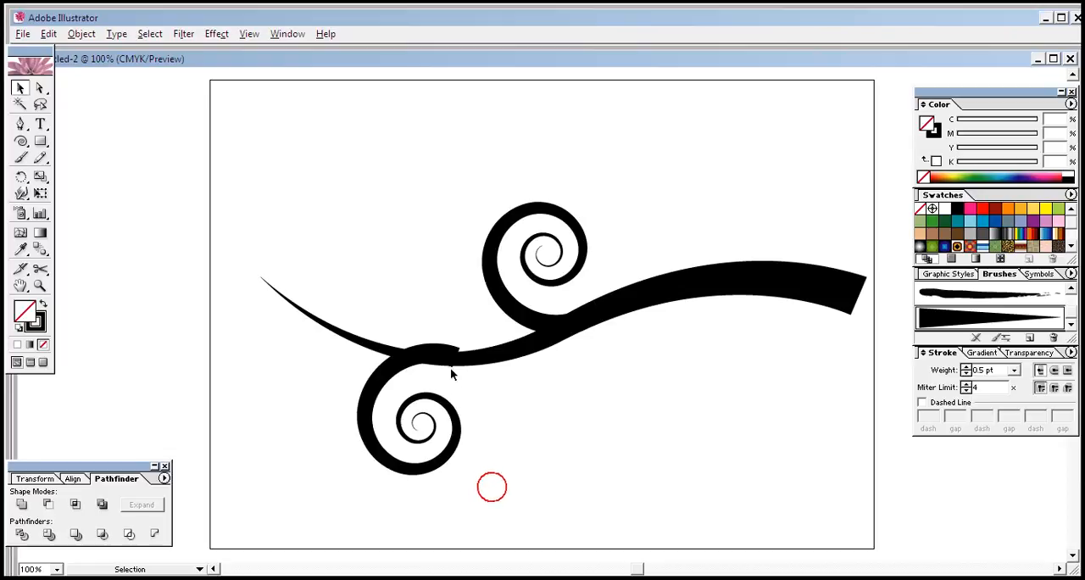
# Step: Scale down the lower spiral and fit its thick end against the underside of the wavy stroke
pyautogui.click(450, 362)
pyautogui.click(375, 406)
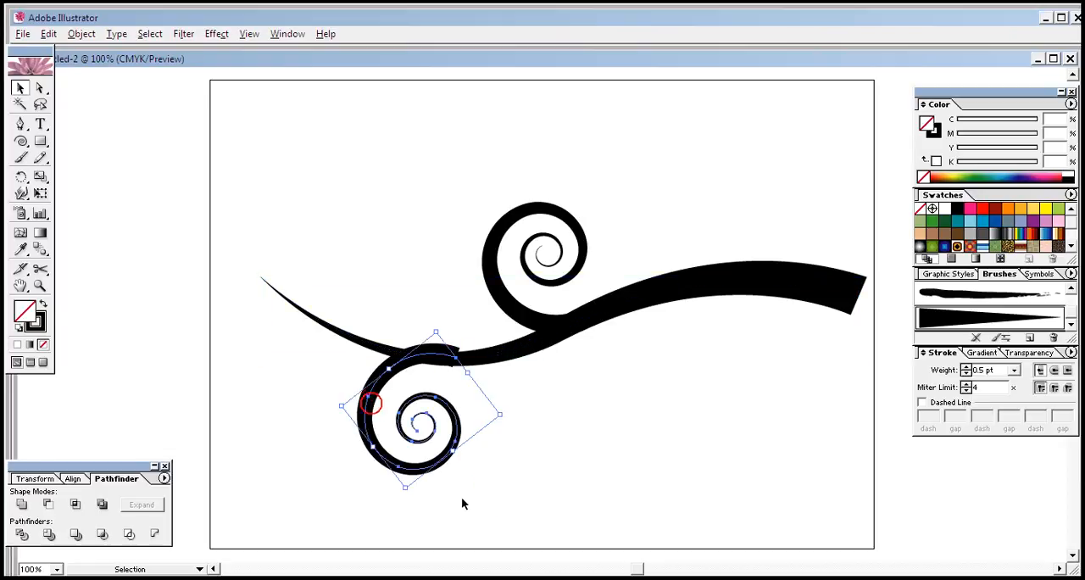
pyautogui.moveTo(402, 488); pyautogui.dragTo(401, 448)
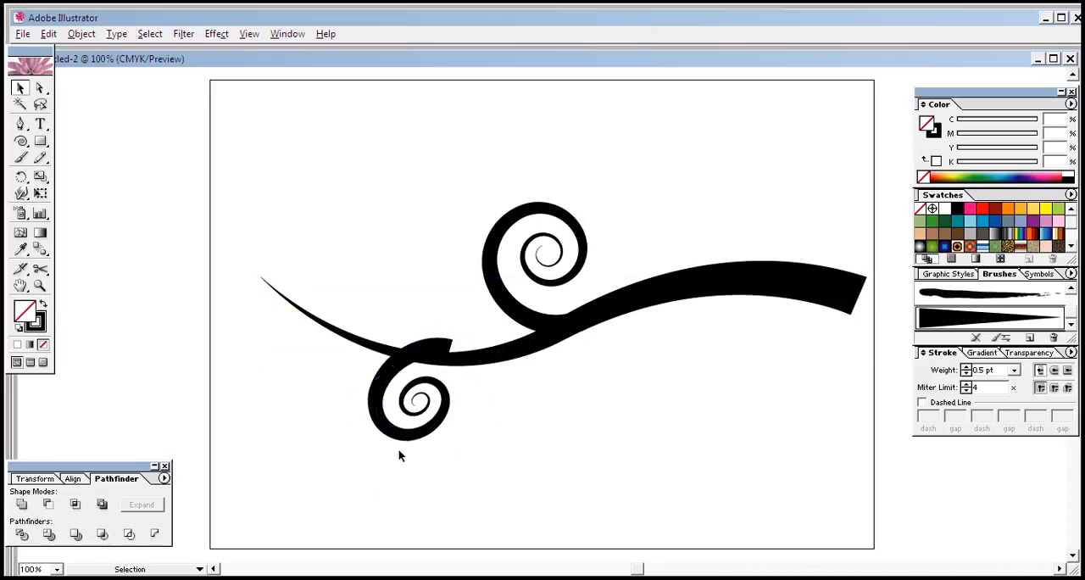
pyautogui.moveTo(435, 330); pyautogui.dragTo(376, 373)
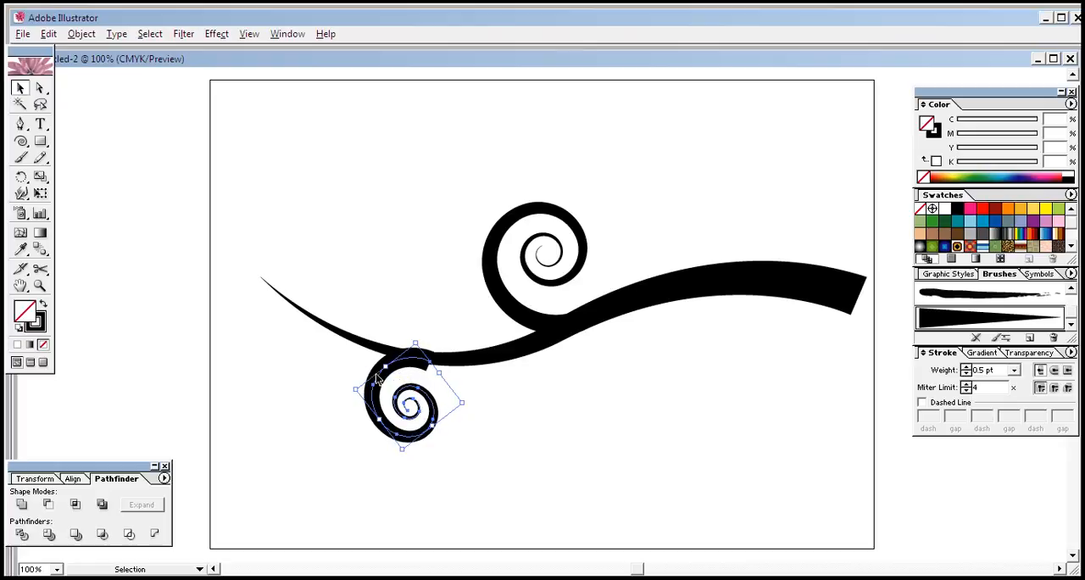
pyautogui.click(500, 447)
pyautogui.click(415, 360)
pyautogui.click(429, 429)
pyautogui.click(467, 401)
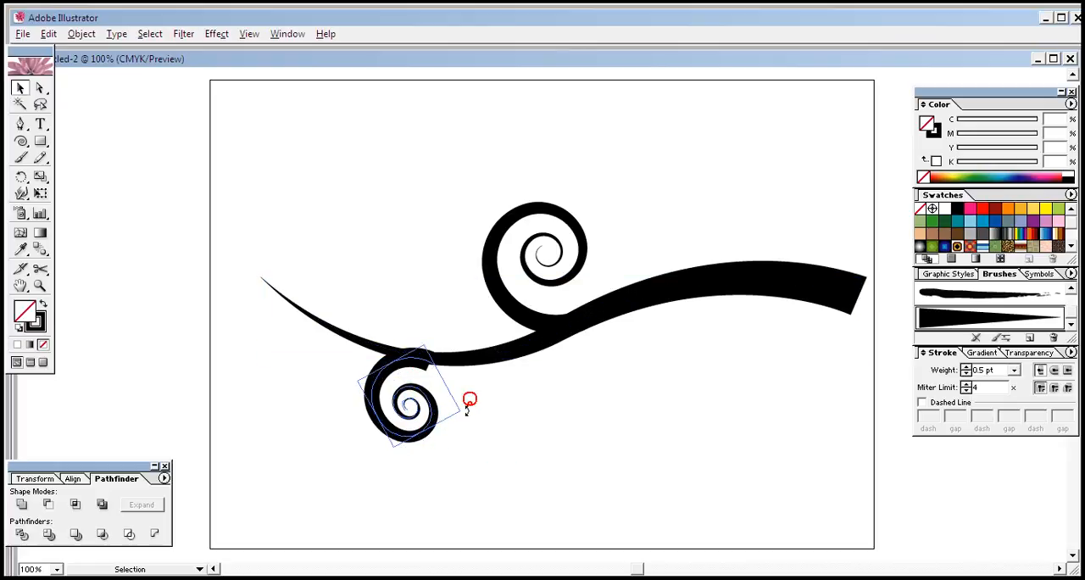
# Step: Nudge the wavy stroke down slightly to cover the joint with the lower spiral
pyautogui.click(430, 364)
pyautogui.click(455, 406)
pyautogui.moveTo(554, 334); pyautogui.dragTo(539, 337)
pyautogui.click(618, 306)
pyautogui.press('Down')
pyautogui.press('Down')
pyautogui.press('Down')
pyautogui.press('Down')
pyautogui.click(601, 414)
# Step: Rotate the lower spiral clockwise and widen it slightly so it follows the wavy stroke
pyautogui.click(434, 421)
pyautogui.moveTo(463, 410); pyautogui.dragTo(447, 443)
pyautogui.click(478, 445)
pyautogui.click(448, 392)
pyautogui.moveTo(369, 387); pyautogui.dragTo(354, 455)
pyautogui.click(476, 432)
# Step: Set the lower spiral's stroke weight to 0.25 pt and move the spiral to the right along the wavy stroke
pyautogui.click(436, 387)
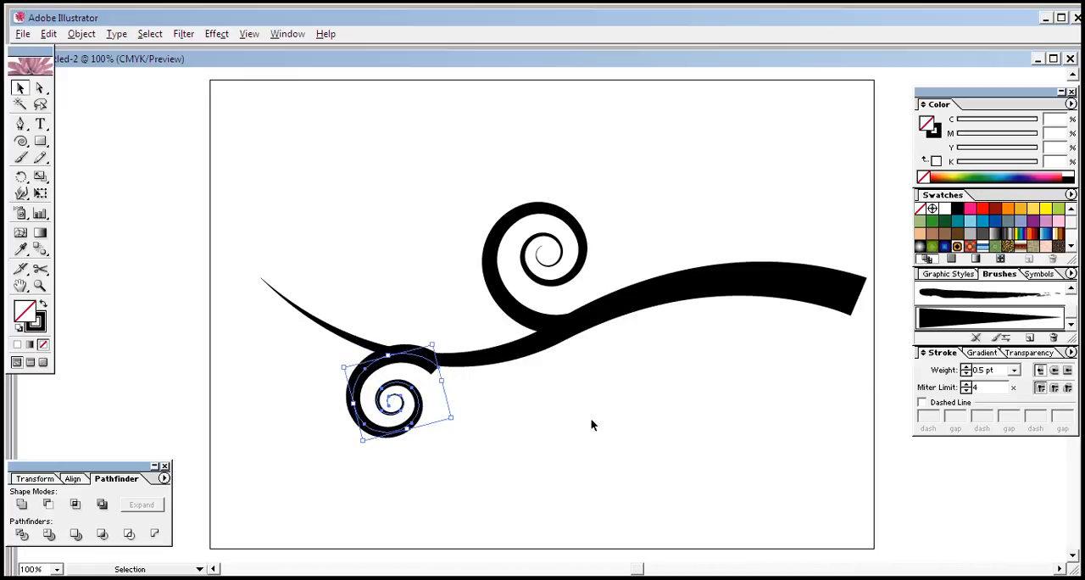
pyautogui.click(1014, 370)
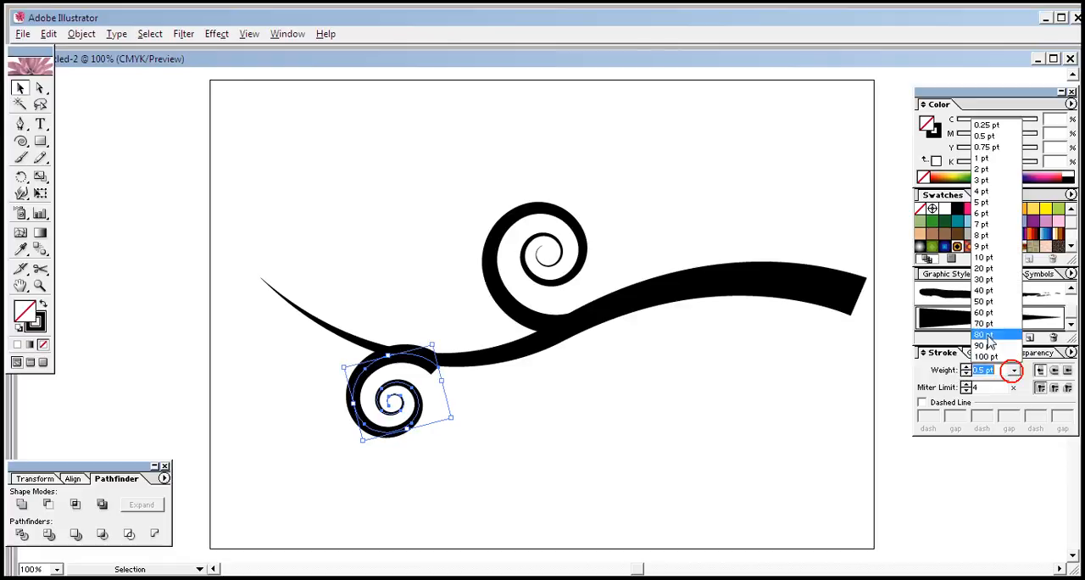
pyautogui.click(990, 125)
pyautogui.click(602, 383)
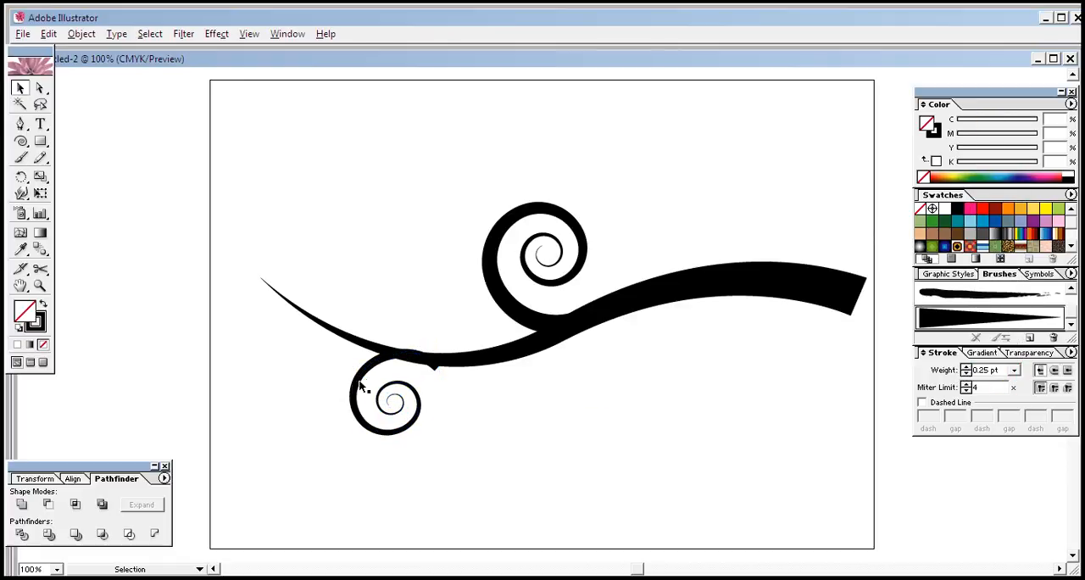
pyautogui.click(431, 365)
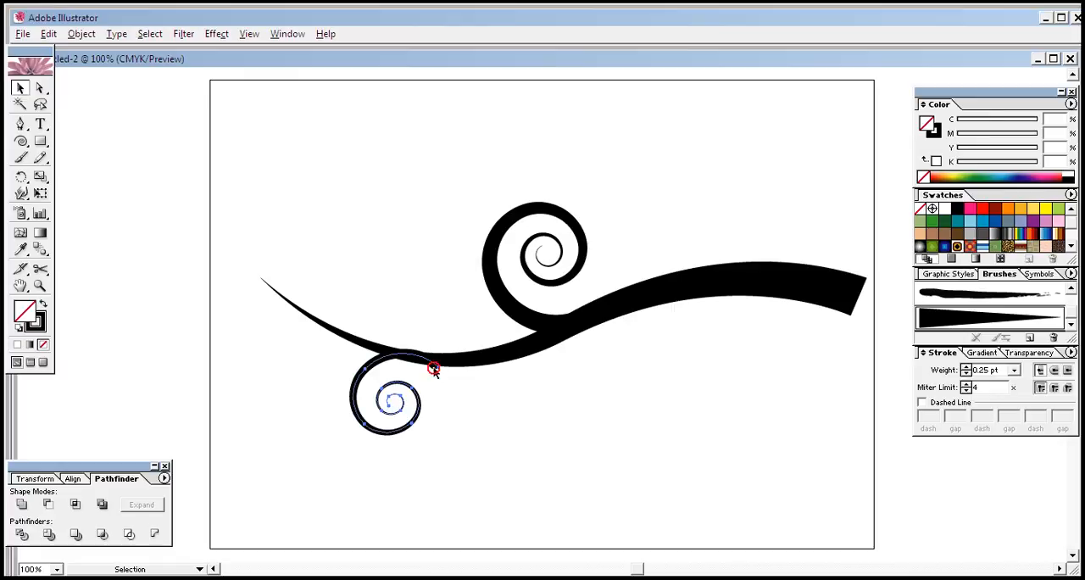
pyautogui.moveTo(381, 367)
pyautogui.mouseDown()
pyautogui.moveTo(370, 363)
pyautogui.moveTo(444, 359)
pyautogui.mouseUp()
# Step: Shift the wavy stroke slightly to the right and set its stroke weight to 2 pt
pyautogui.click(434, 357)
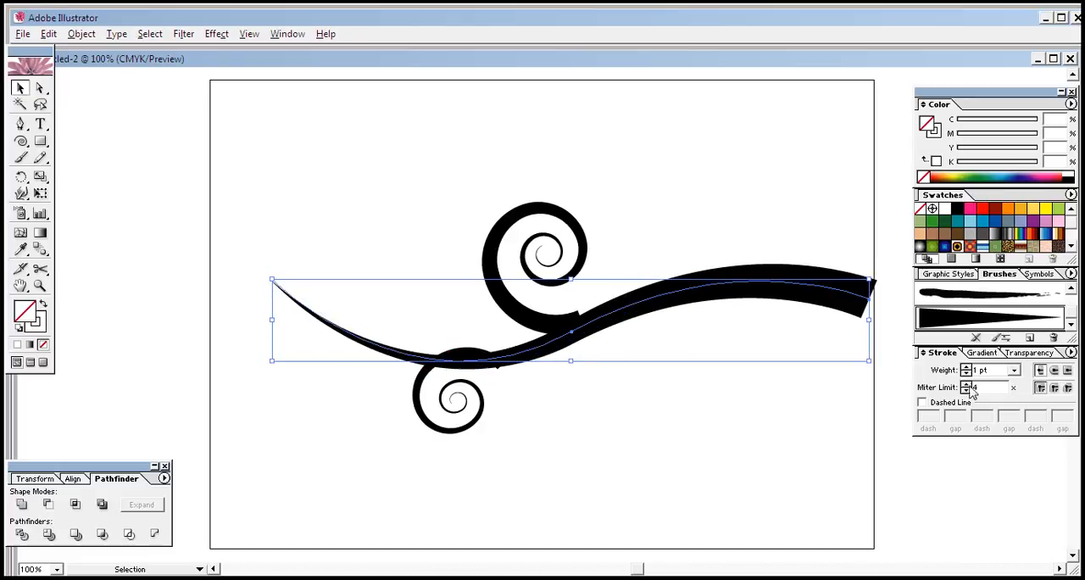
pyautogui.click(967, 367)
pyautogui.click(762, 423)
# Step: Reposition the lower spiral so its thick end tucks into the underside of the thickened wavy stroke
pyautogui.moveTo(464, 433); pyautogui.dragTo(562, 439)
pyautogui.click(467, 501)
pyautogui.click(498, 376)
pyautogui.click(562, 439)
pyautogui.moveTo(415, 386); pyautogui.dragTo(401, 388)
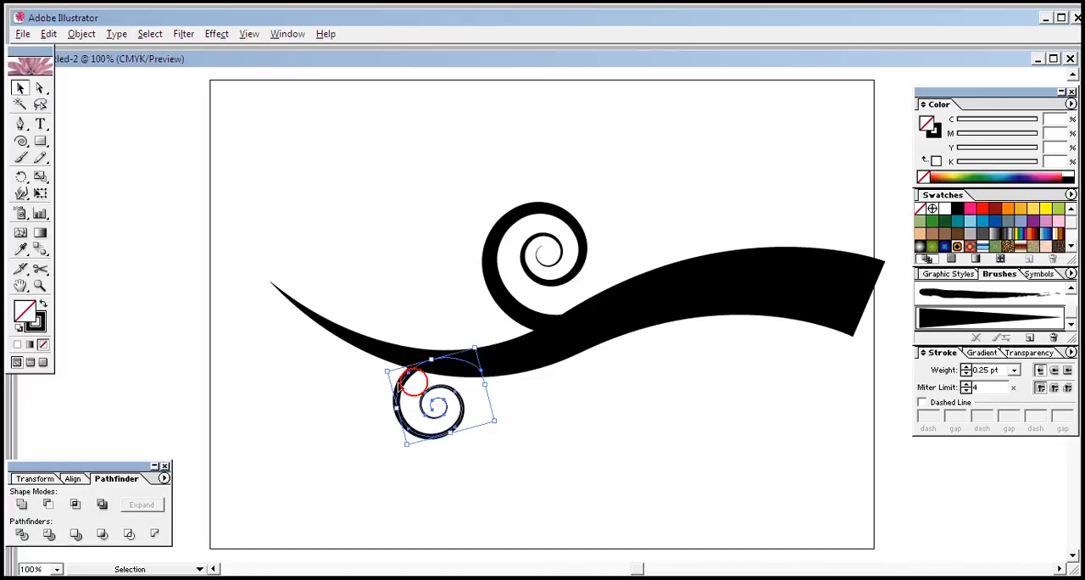
pyautogui.click(535, 434)
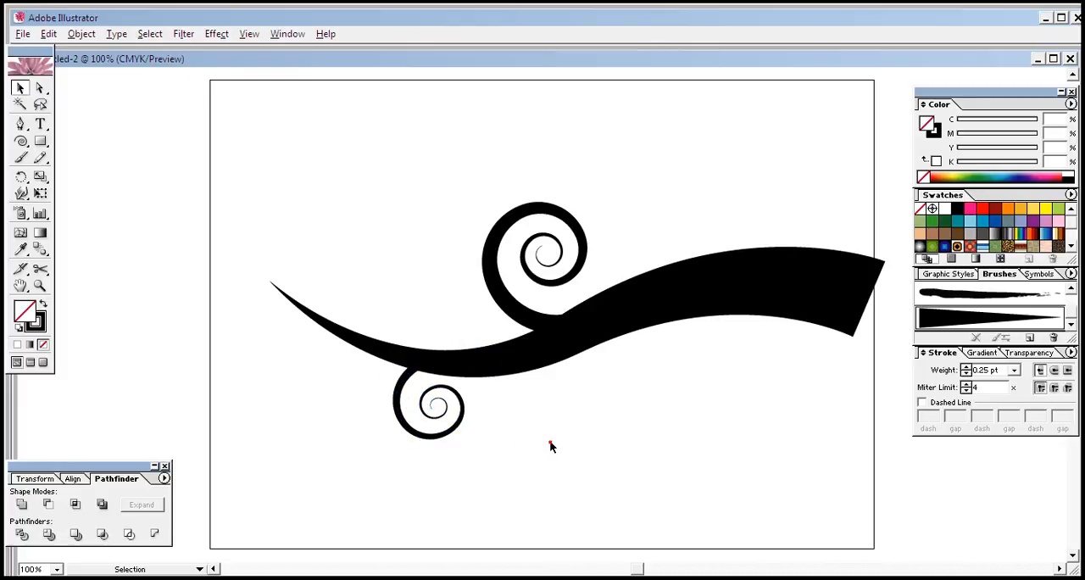
# Step: Fill the upper spiral with the red swatch (M 100, Y 100)
pyautogui.moveTo(223, 150); pyautogui.dragTo(762, 442)
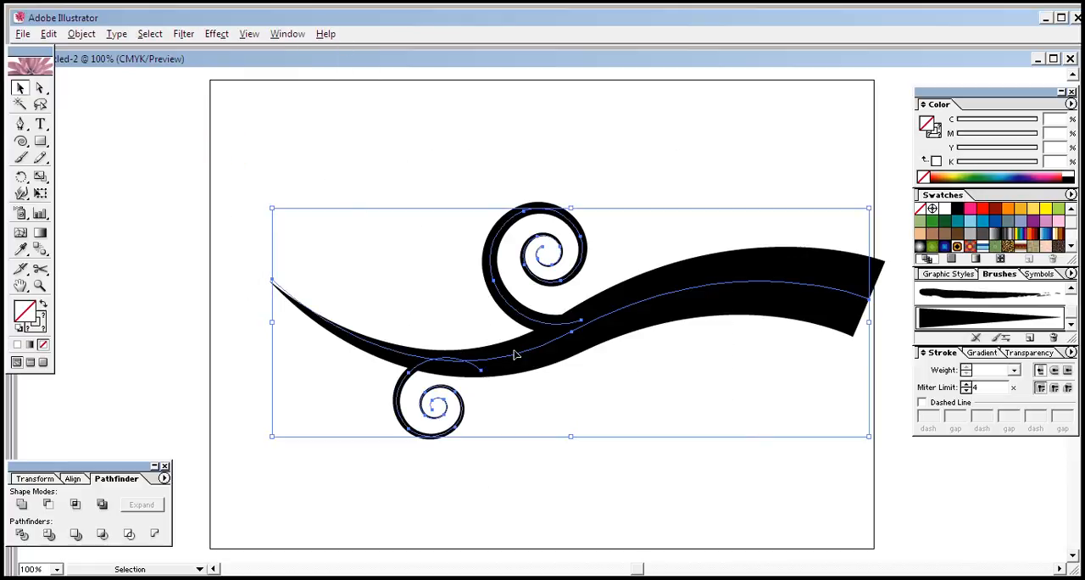
pyautogui.click(532, 148)
pyautogui.click(551, 209)
pyautogui.click(633, 185)
pyautogui.click(571, 217)
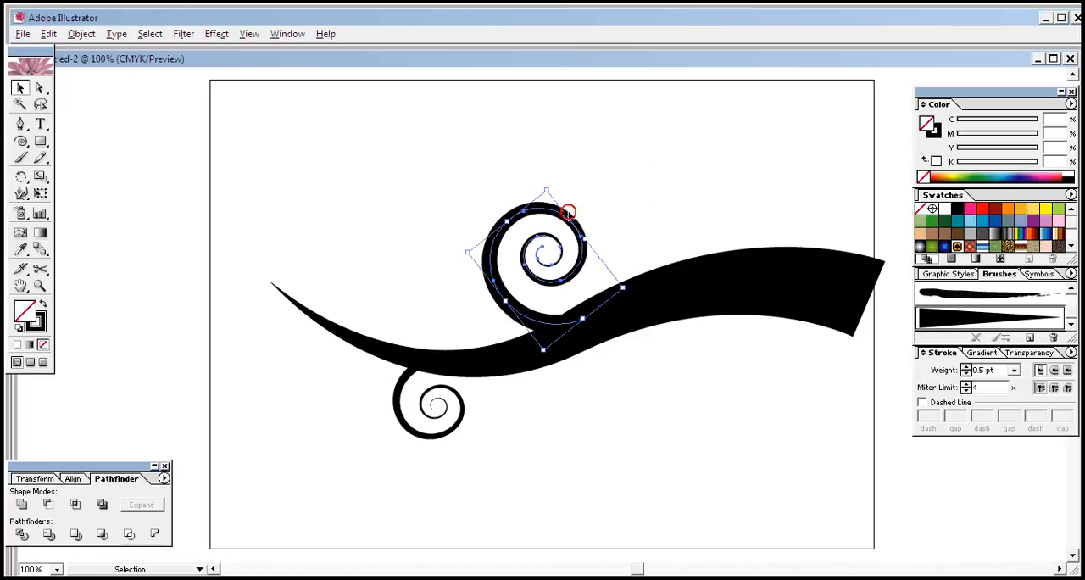
pyautogui.click(983, 209)
pyautogui.click(770, 163)
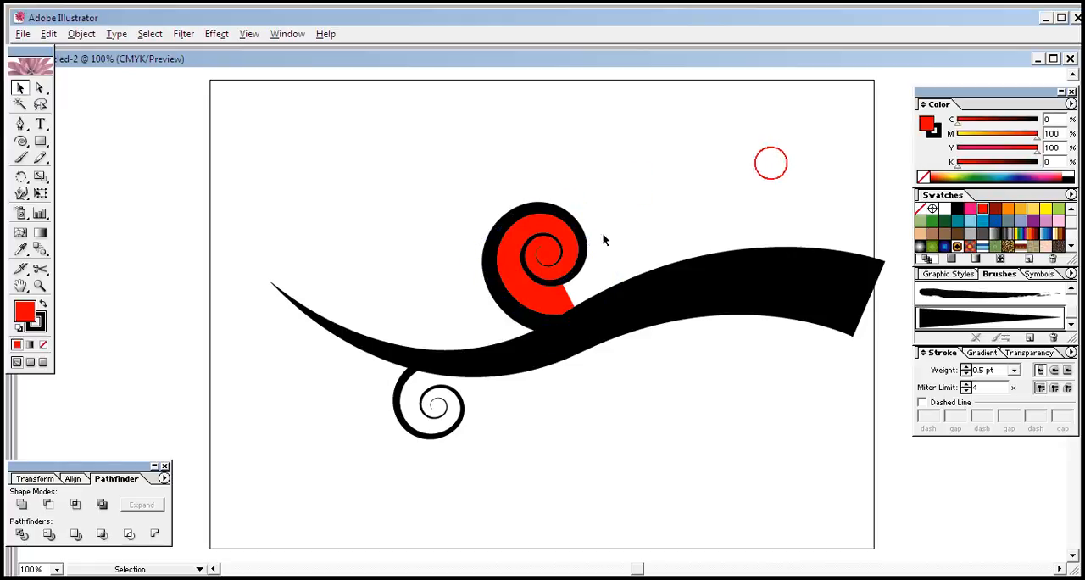
# Step: Swap the upper spiral's fill and stroke colors, and set its fill to none
pyautogui.click(42, 303)
pyautogui.click(488, 238)
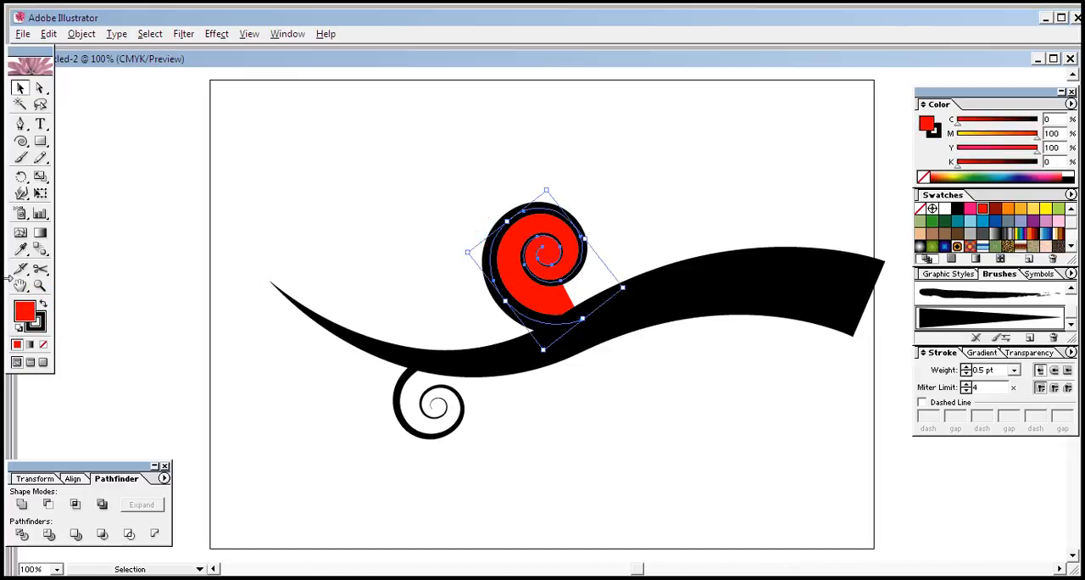
pyautogui.click(44, 305)
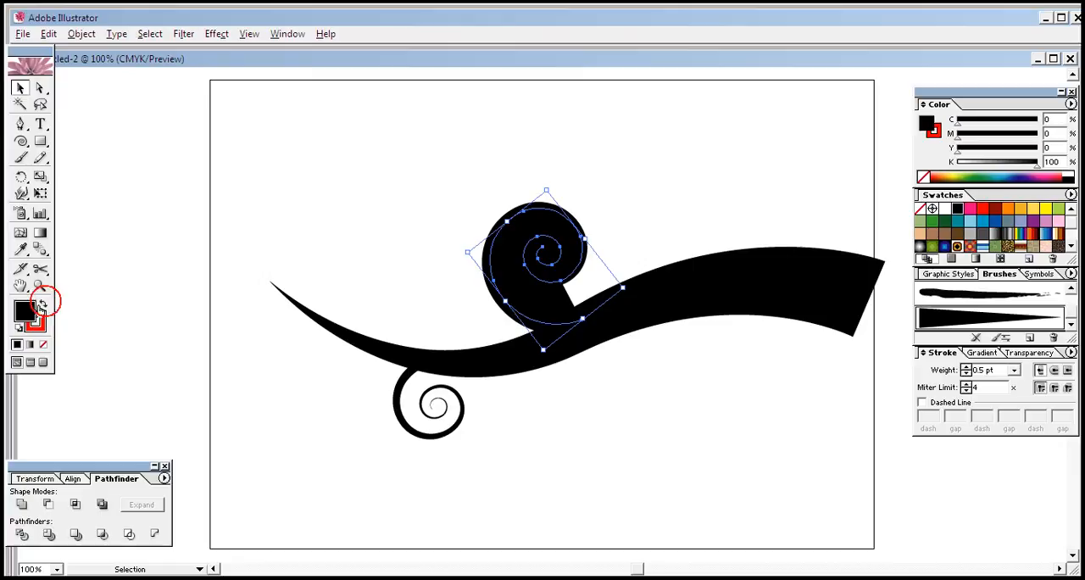
pyautogui.click(43, 345)
pyautogui.click(348, 221)
pyautogui.click(536, 329)
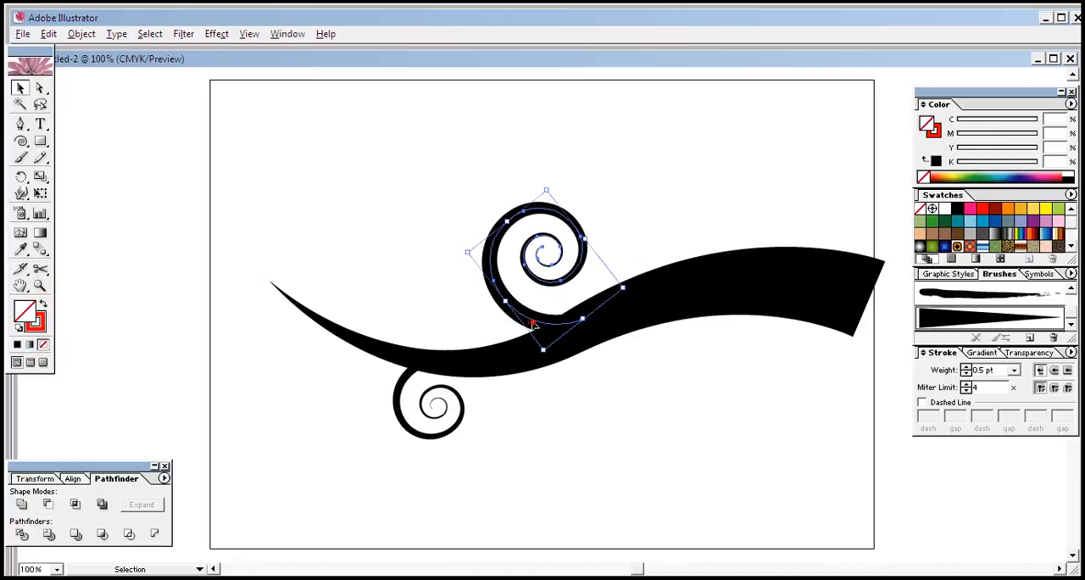
pyautogui.click(625, 413)
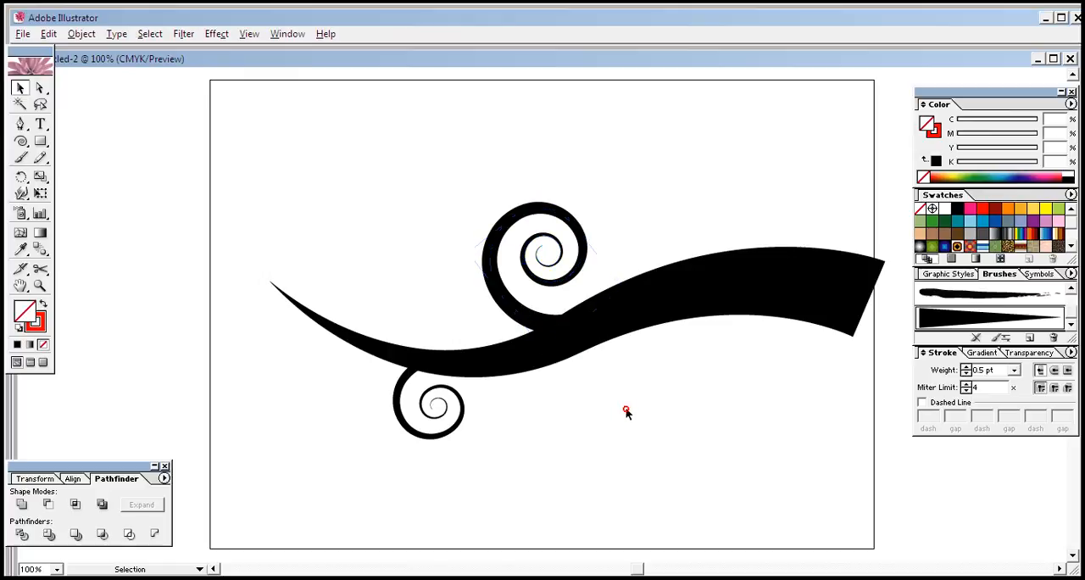
# Step: Expand the appearance of the upper spiral to turn its brush stroke into editable shapes
pyautogui.click(565, 283)
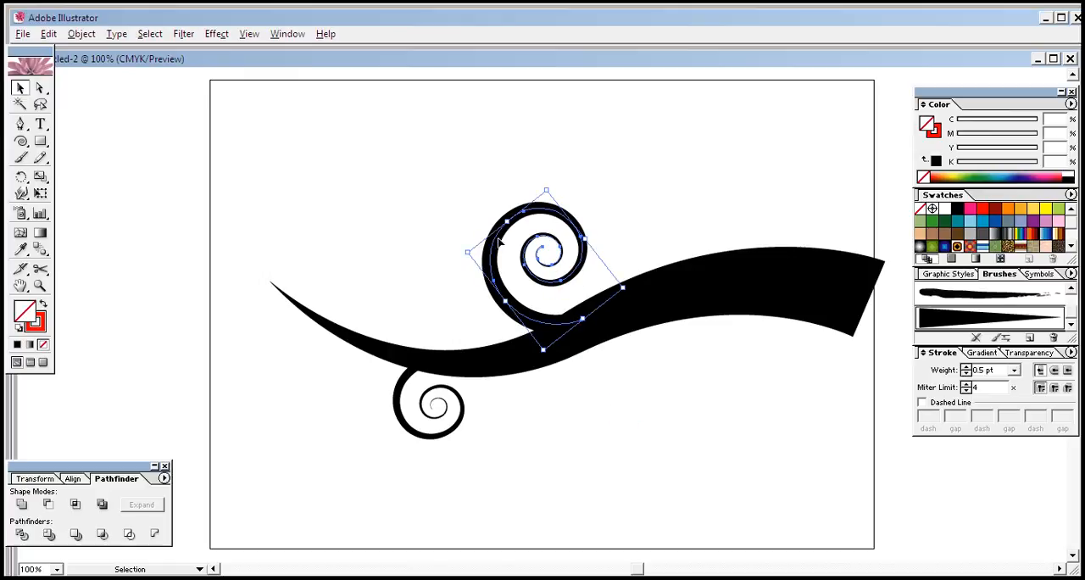
pyautogui.click(455, 201)
pyautogui.click(490, 271)
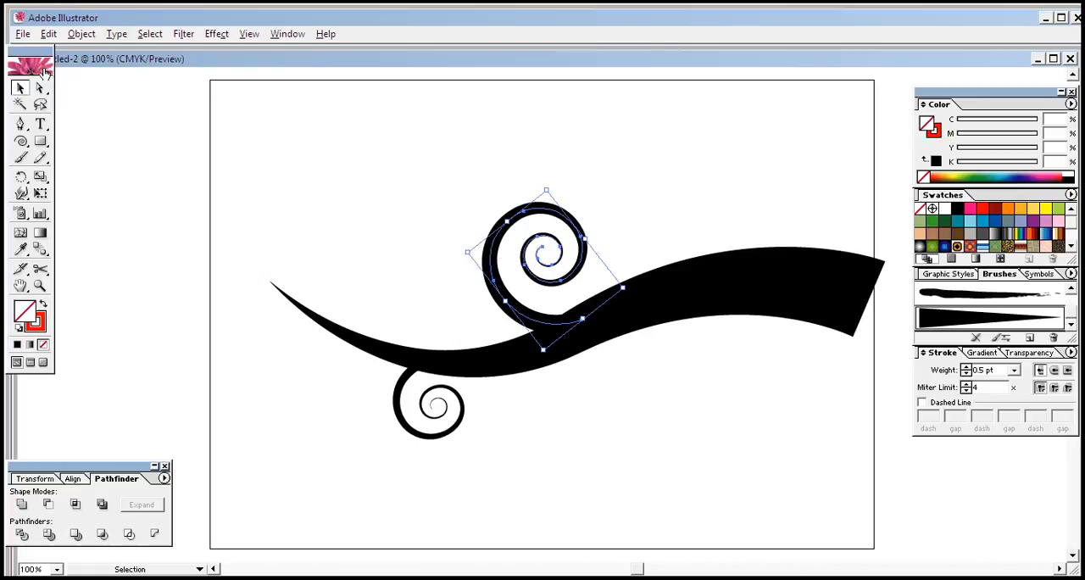
pyautogui.click(81, 34)
pyautogui.click(125, 202)
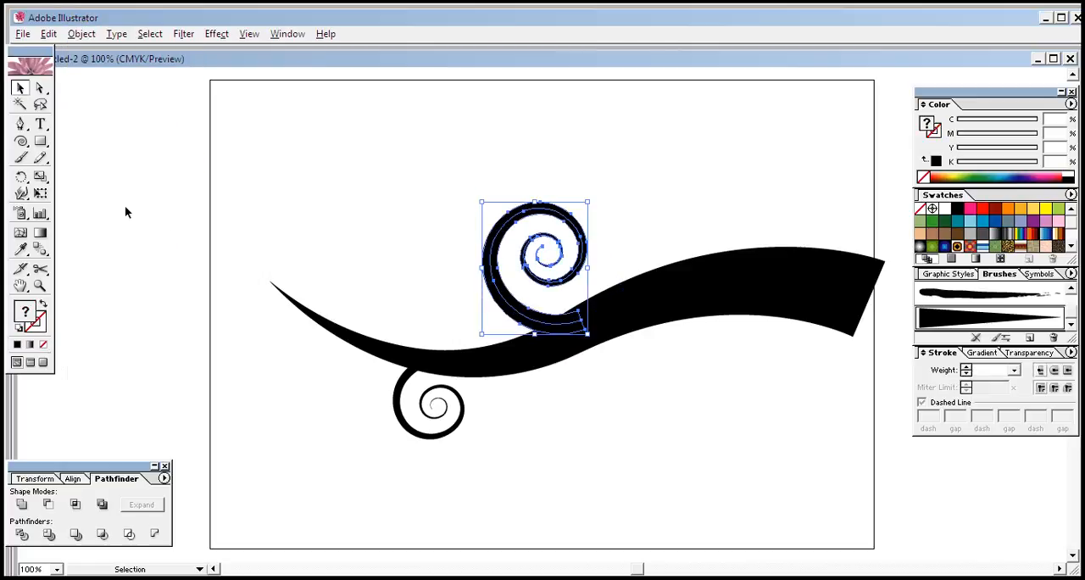
pyautogui.click(412, 215)
pyautogui.click(503, 306)
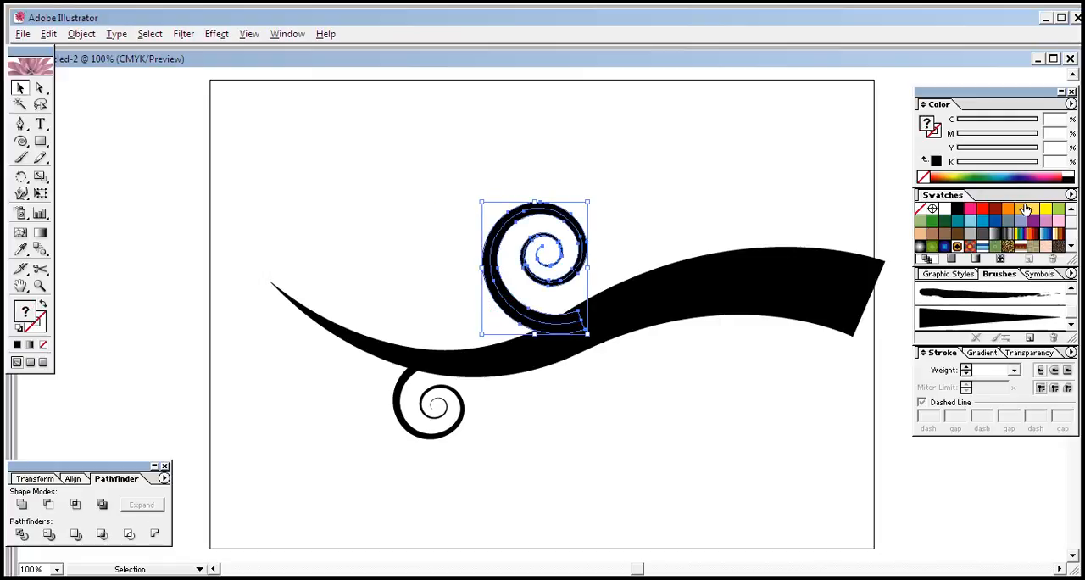
# Step: Try coloring the expanded upper spiral with the red swatch, and undo the change
pyautogui.click(987, 211)
pyautogui.click(631, 441)
pyautogui.click(517, 300)
pyautogui.hotkey('ctrl', 'z')
# Step: Give the expanded upper spiral a bright red stroke (C 1.57, M 95.69, Y 78.04) using the Color Picker
pyautogui.doubleClick(39, 329)
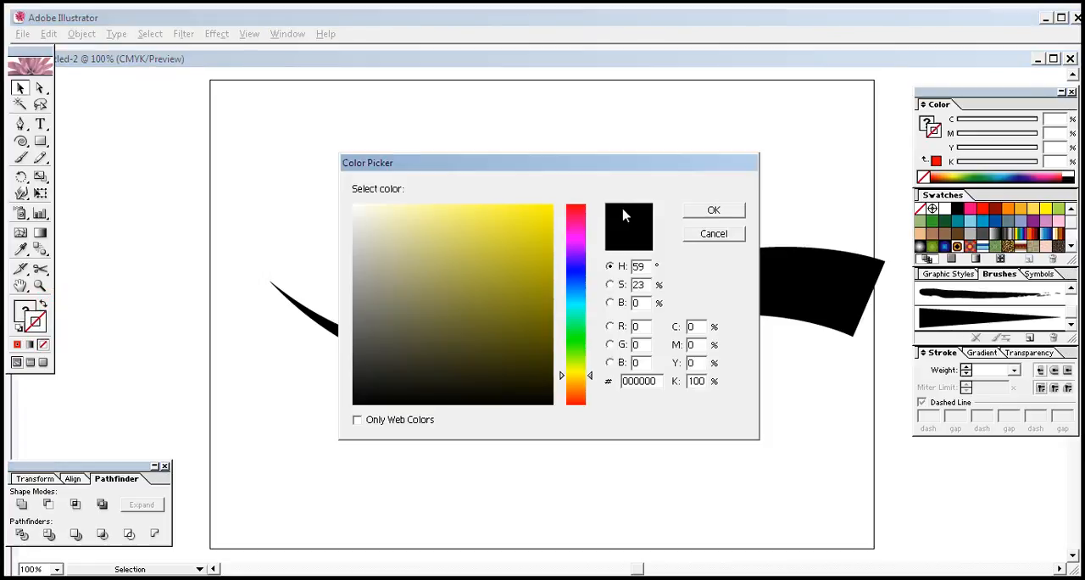
pyautogui.click(581, 212)
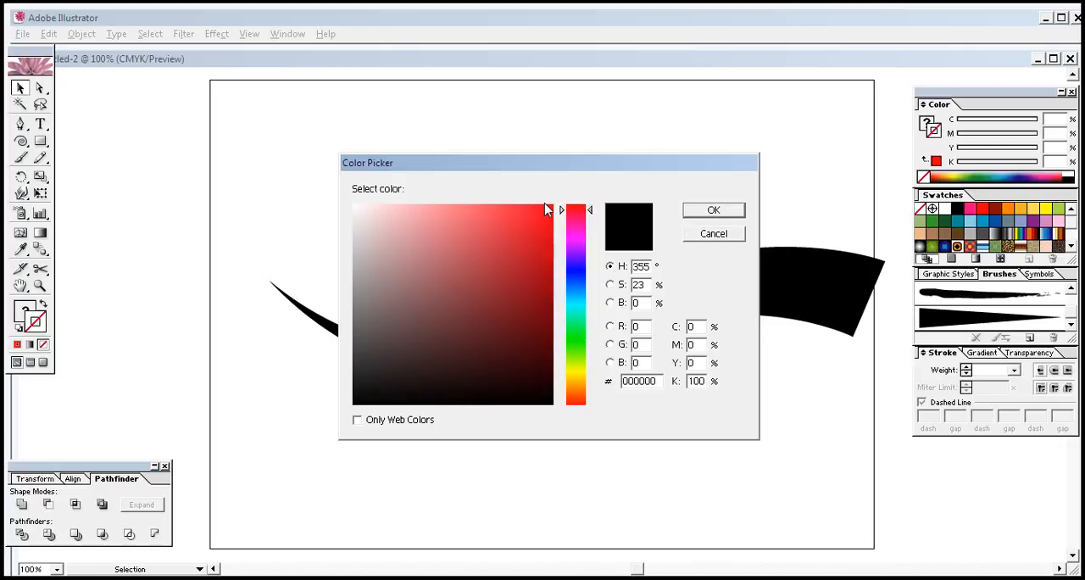
pyautogui.click(549, 209)
pyautogui.click(707, 210)
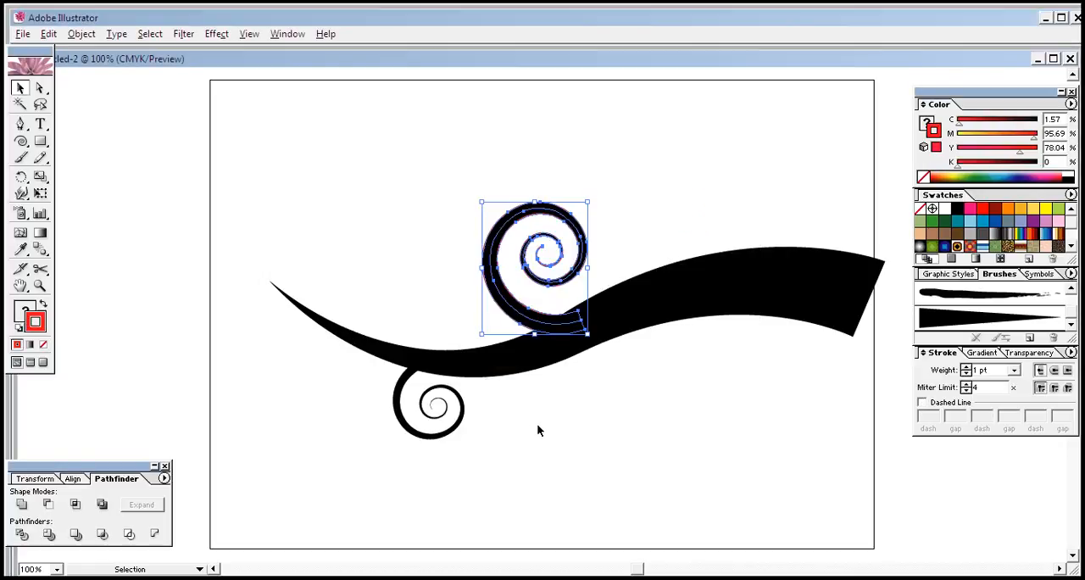
pyautogui.click(520, 307)
pyautogui.click(559, 429)
pyautogui.click(513, 316)
pyautogui.click(555, 402)
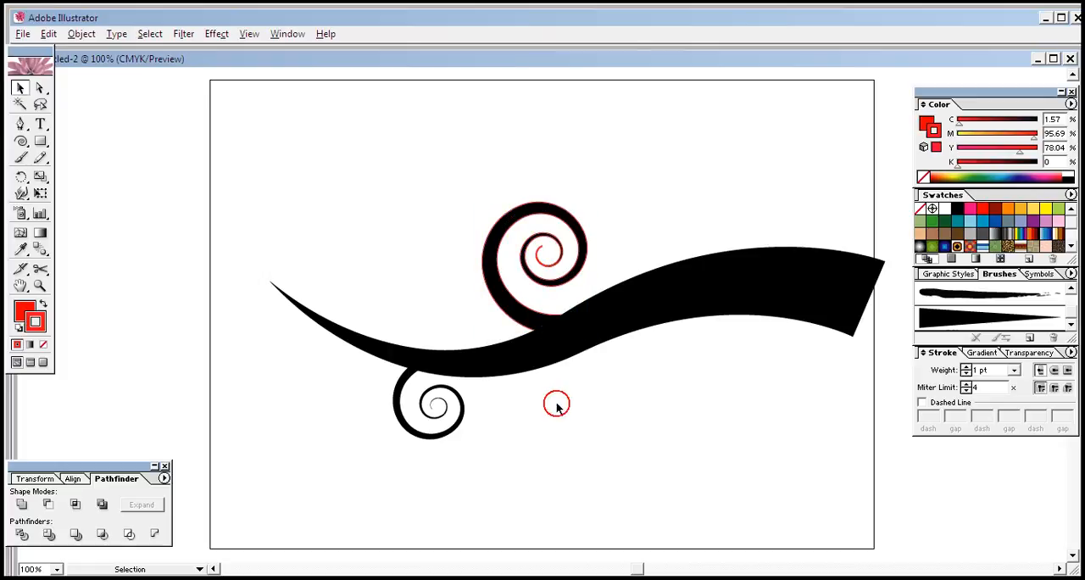
# Step: Set the lower spiral's stroke color to bright red (FC082B) using the Color Picker
pyautogui.click(462, 422)
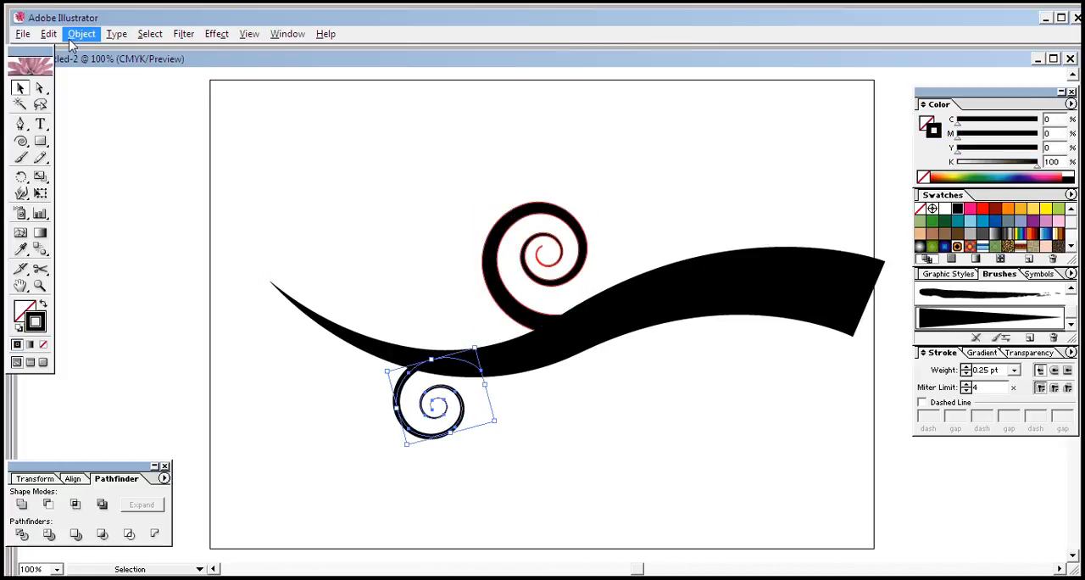
pyautogui.doubleClick(38, 321)
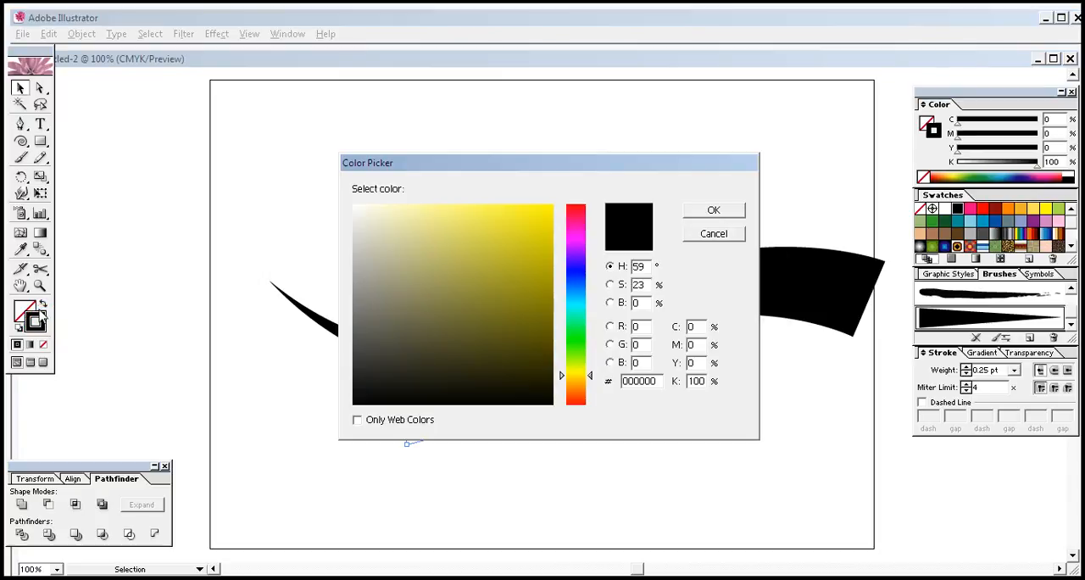
pyautogui.click(580, 207)
pyautogui.click(546, 200)
pyautogui.click(554, 204)
pyautogui.click(550, 207)
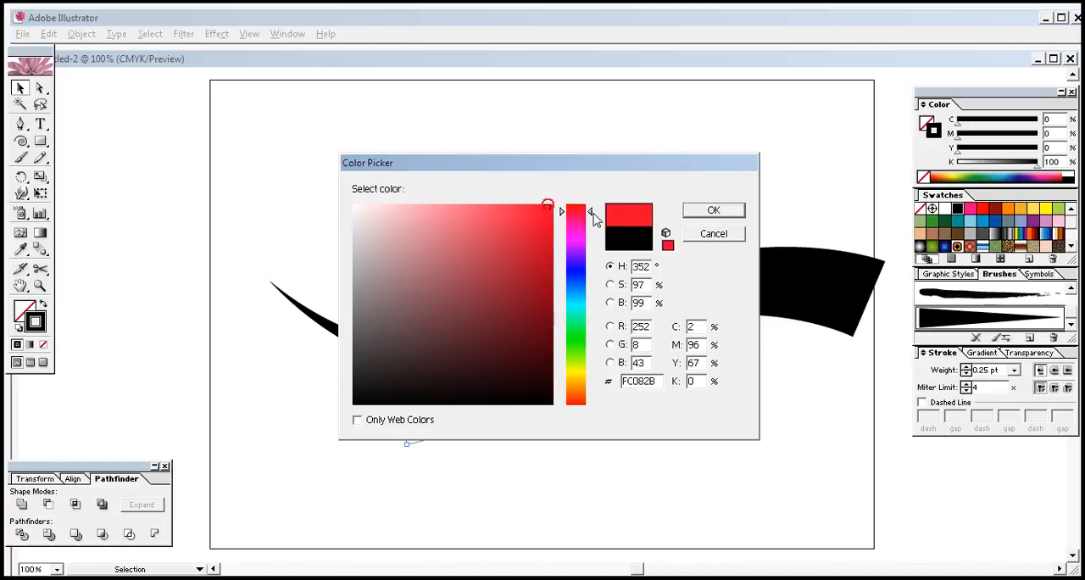
pyautogui.click(692, 212)
pyautogui.click(562, 471)
# Step: Expand the appearance of the lower spiral
pyautogui.click(427, 435)
pyautogui.click(81, 34)
pyautogui.click(128, 207)
pyautogui.click(568, 467)
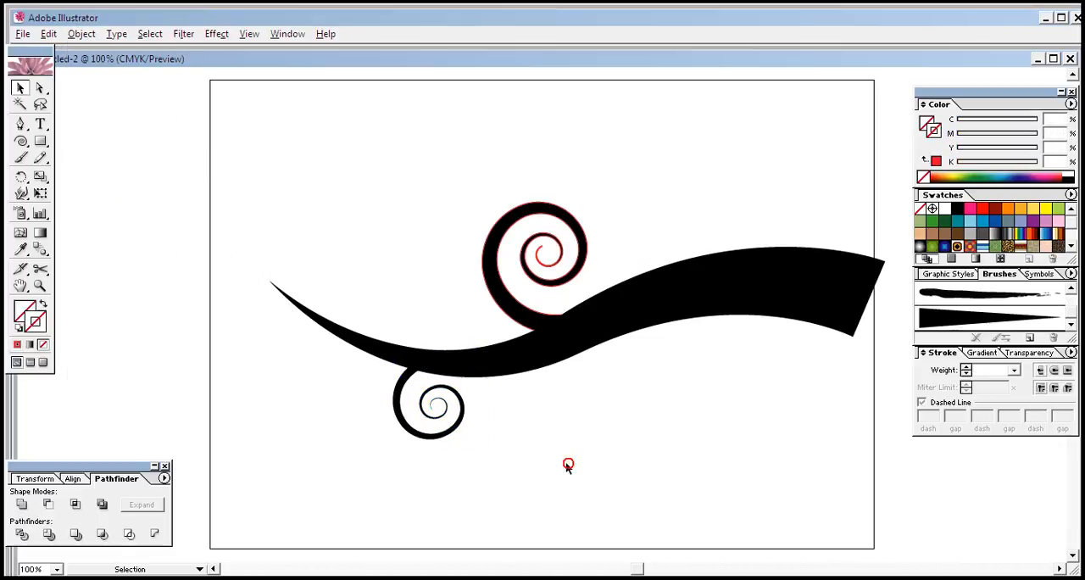
# Step: Apply the red swatch (M 100, Y 100) as the stroke color of the expanded lower spiral
pyautogui.click(393, 388)
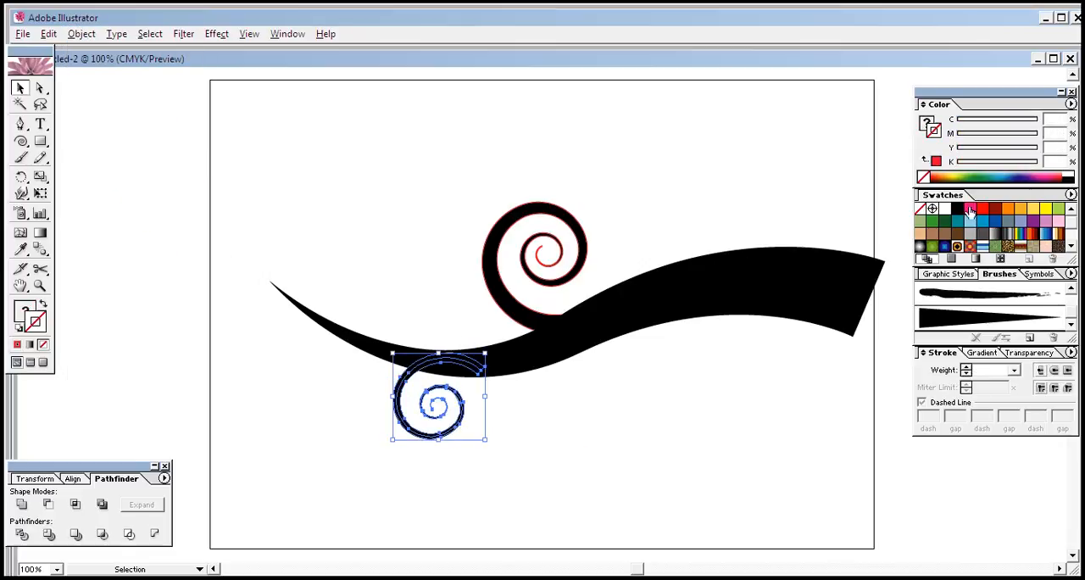
pyautogui.click(982, 208)
pyautogui.click(587, 424)
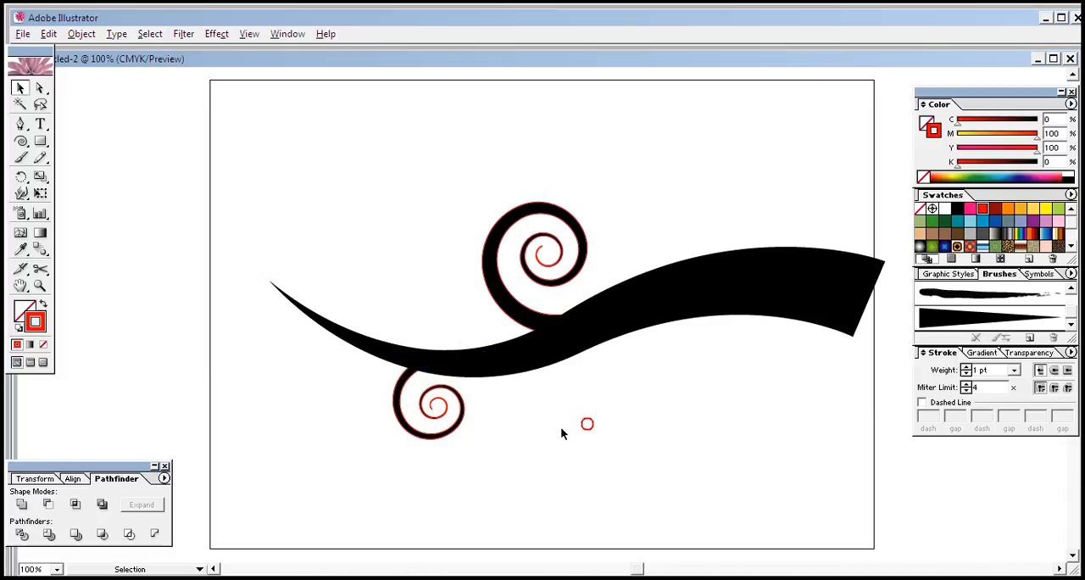
pyautogui.click(465, 423)
pyautogui.click(668, 418)
# Step: Expand the appearance of the wavy stroke and outline it with the dark red swatch
pyautogui.click(800, 267)
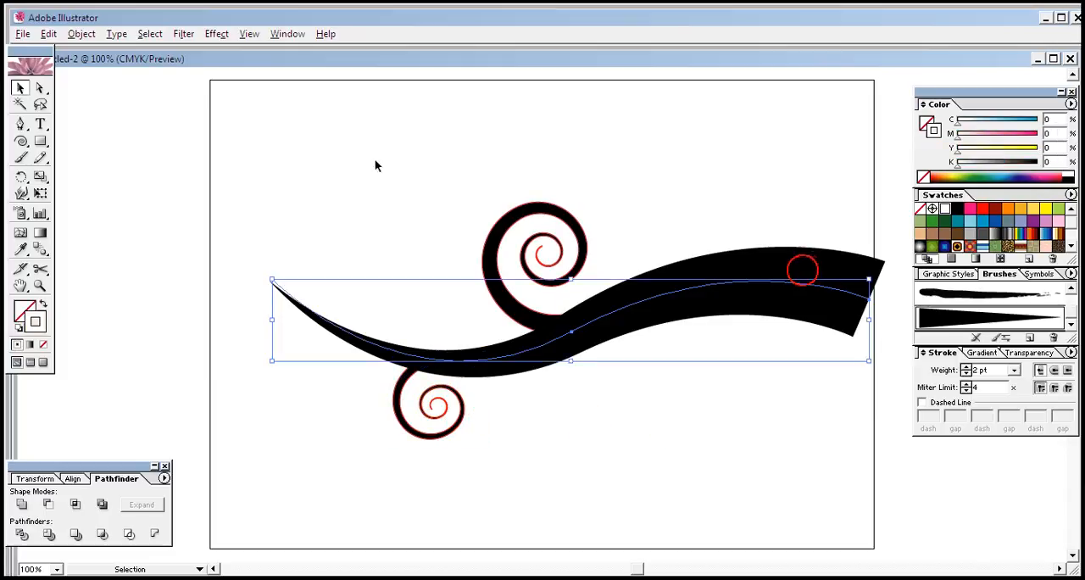
pyautogui.click(82, 34)
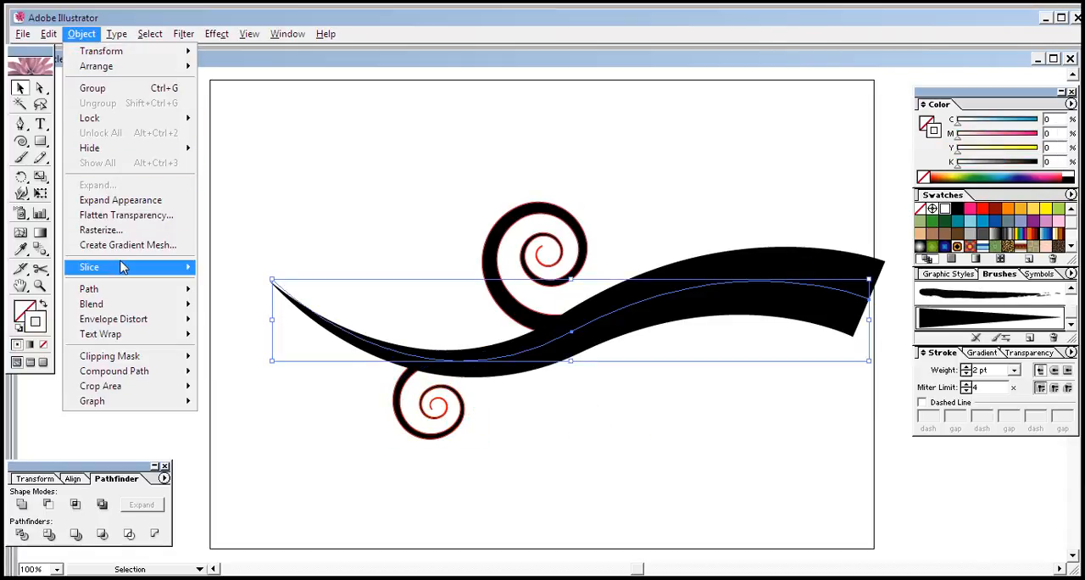
pyautogui.click(114, 204)
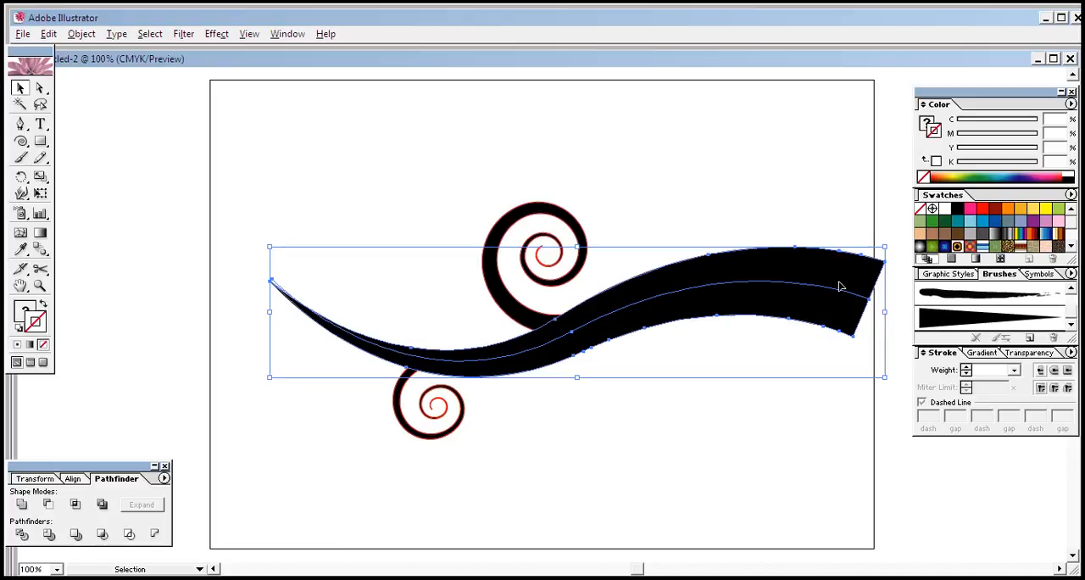
pyautogui.click(993, 209)
pyautogui.click(688, 448)
pyautogui.click(730, 294)
pyautogui.click(712, 396)
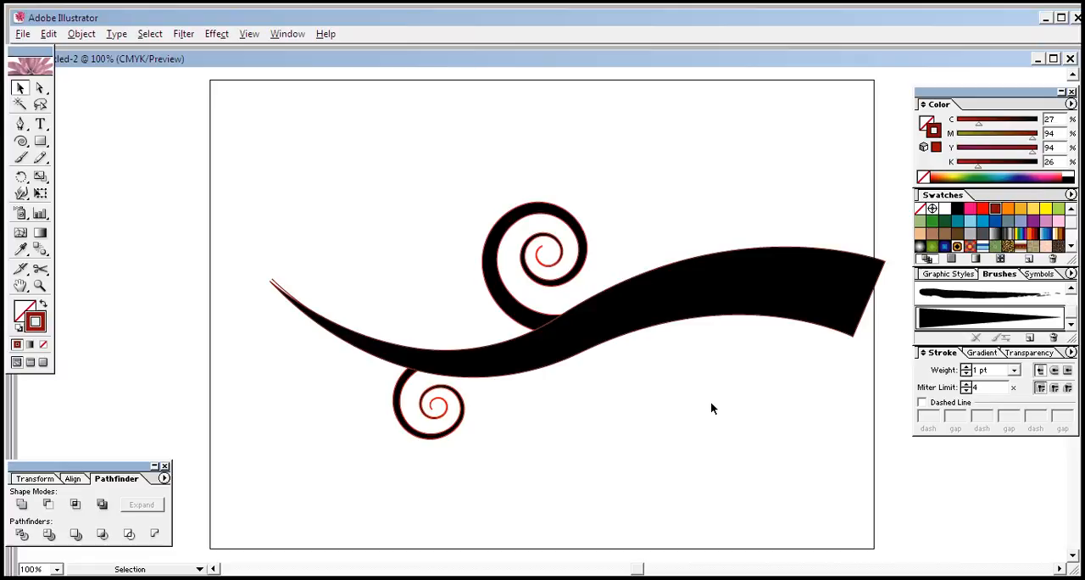
# Step: Undo the wavy stroke's dark red outline and expansion, and the lower spiral's red outline
pyautogui.hotkey('ctrl', 'z')
pyautogui.hotkey('ctrl', 'z')
pyautogui.hotkey('ctrl', 'z')
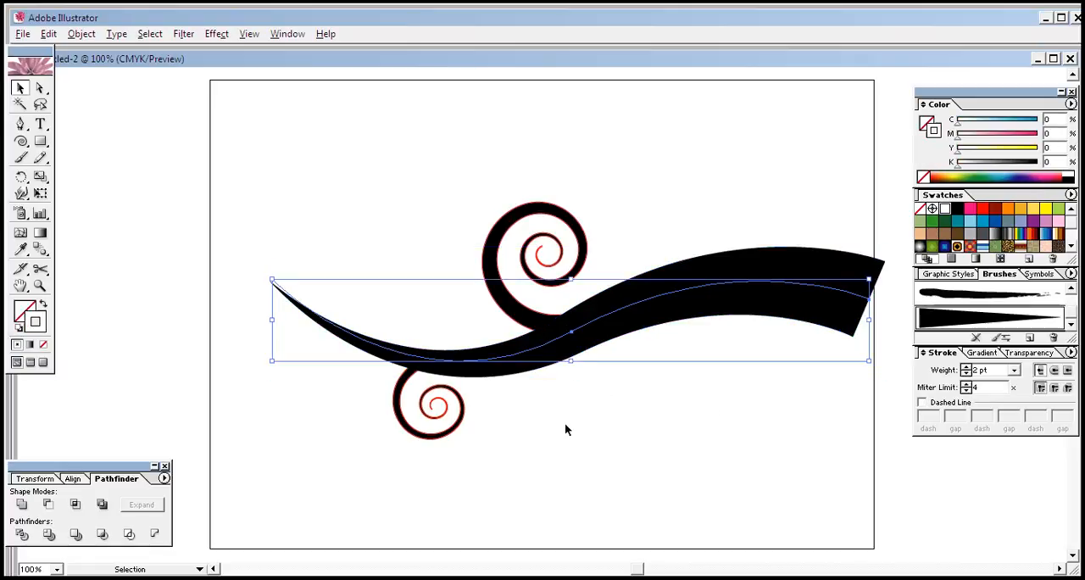
pyautogui.click(579, 435)
pyautogui.click(442, 434)
pyautogui.click(581, 425)
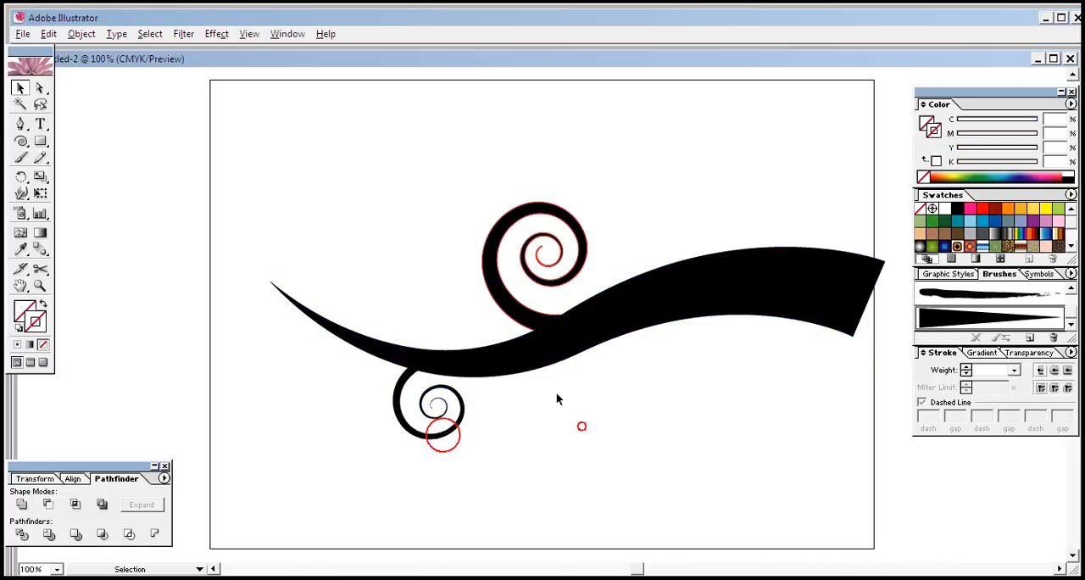
# Step: Select the wavy stroke together with both spirals
pyautogui.moveTo(261, 168); pyautogui.dragTo(802, 473)
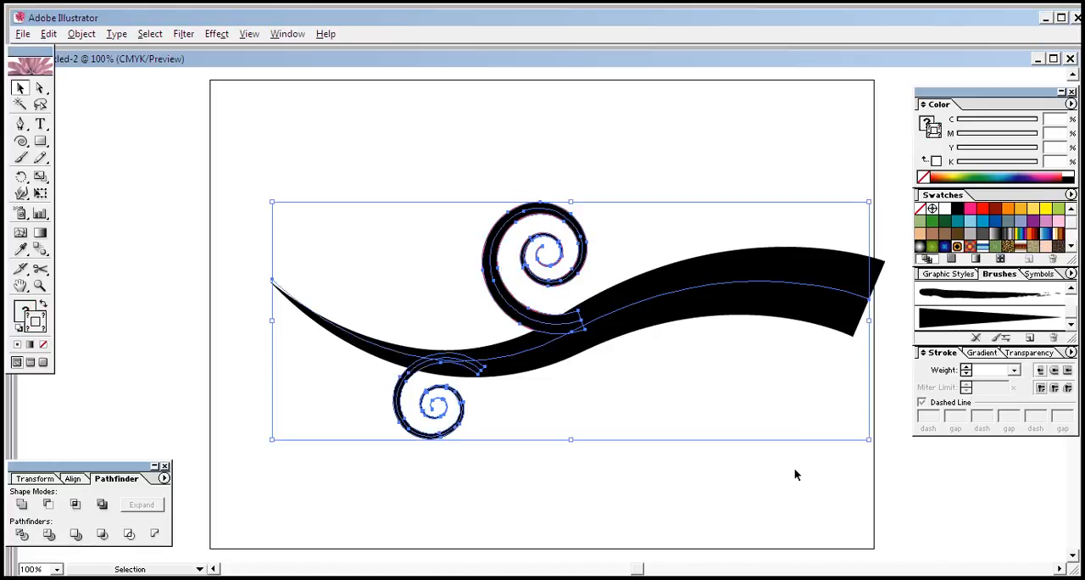